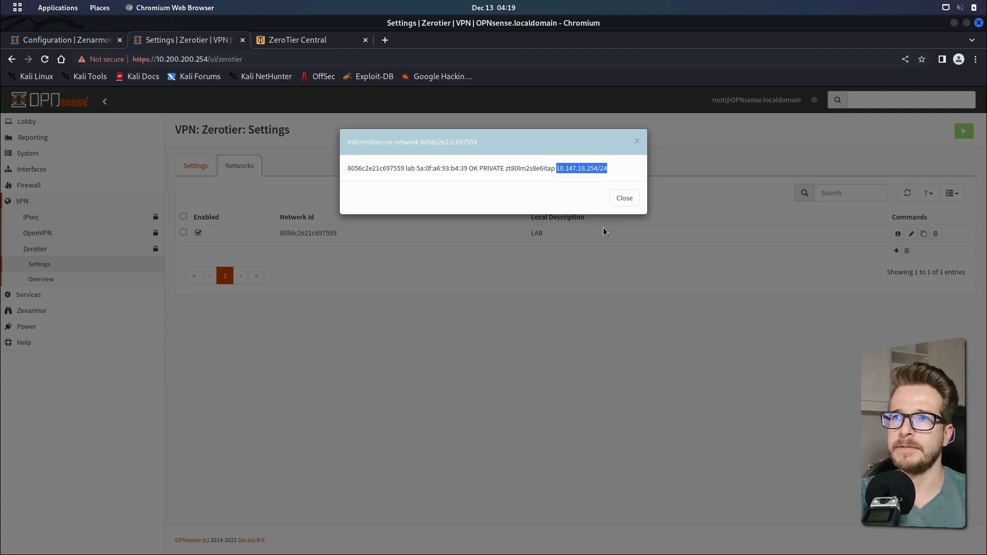
# Close the Zerotier network information dialog
pyautogui.click(625, 199)
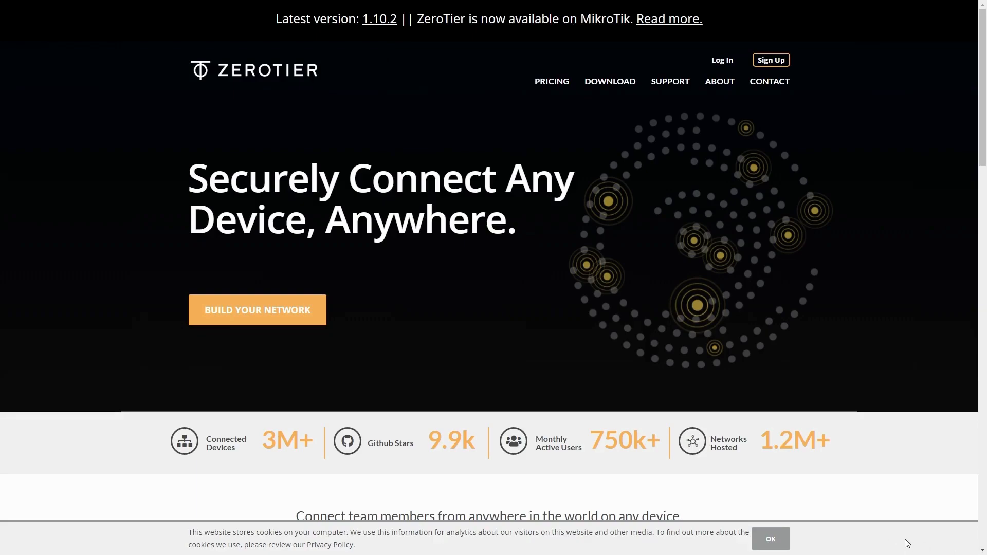
# Scroll through the ZeroTier homepage to review its features and supported platforms
pyautogui.scroll(-1, 908, 544)
pyautogui.scroll(-1, 907, 544)
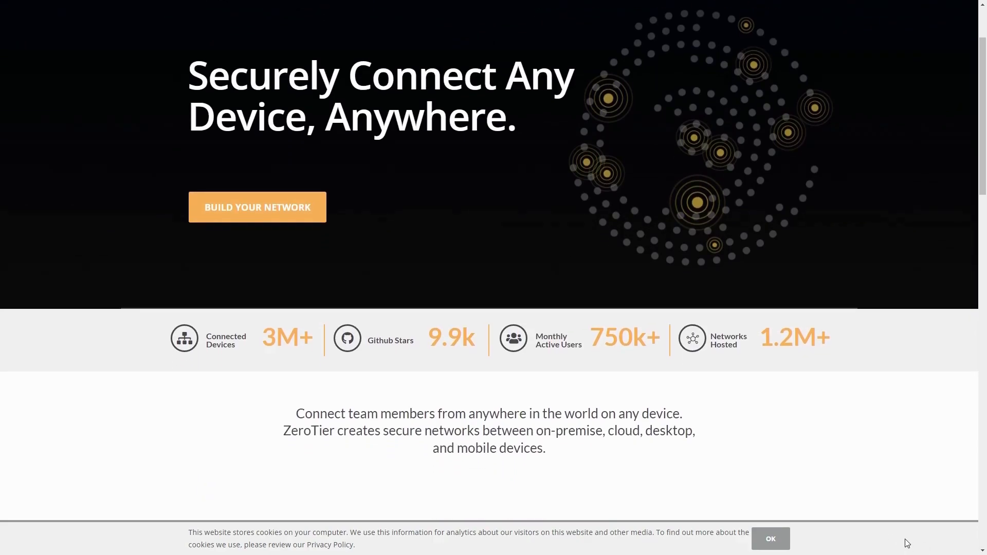
pyautogui.scroll(-2, 908, 544)
pyautogui.scroll(-3, 907, 543)
pyautogui.scroll(-3, 908, 543)
pyautogui.scroll(-3, 906, 539)
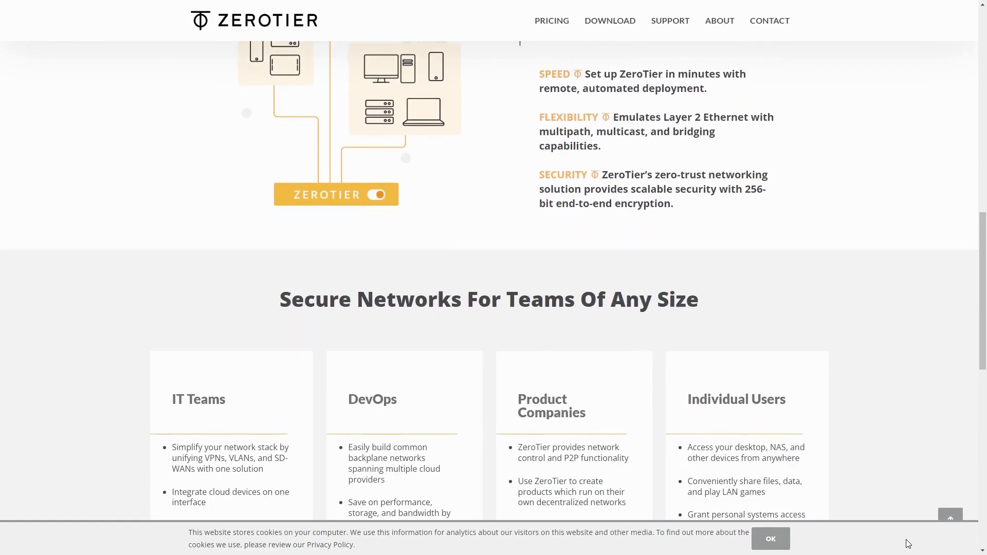
pyautogui.scroll(-4, 906, 539)
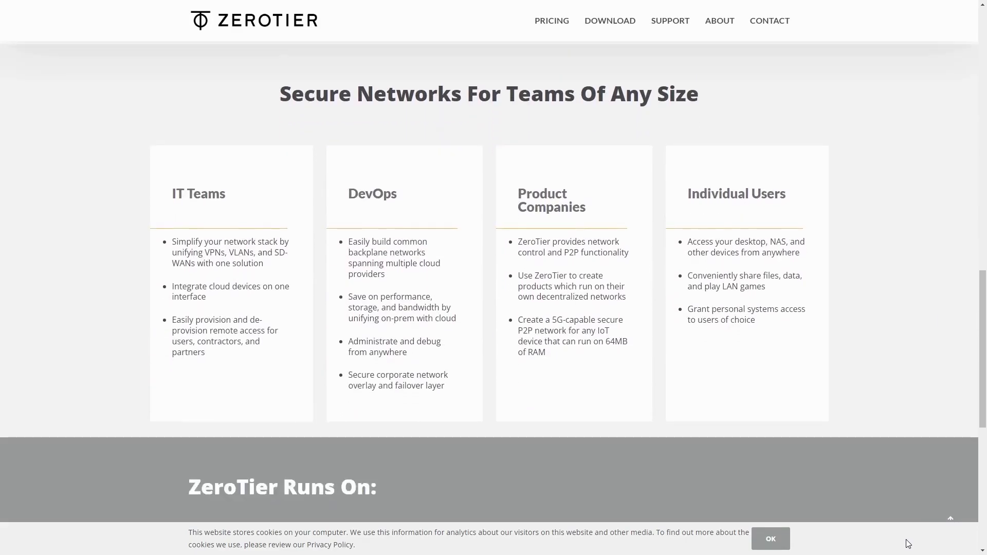
pyautogui.scroll(-3, 909, 543)
pyautogui.scroll(-4, 909, 544)
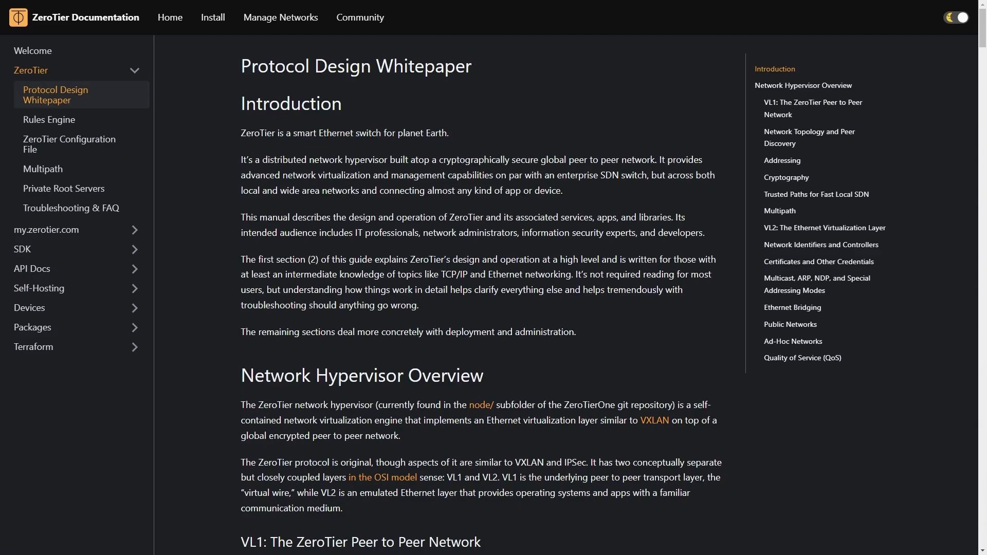
pyautogui.scroll(-1, 848, 517)
pyautogui.scroll(-3, 793, 501)
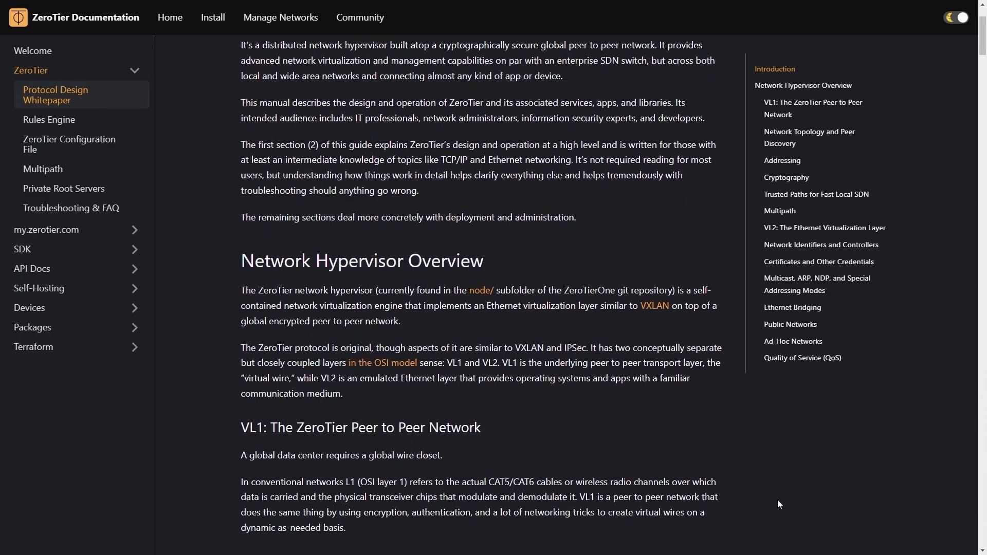
# Read through the ZeroTier protocol design whitepaper in the documentation
pyautogui.scroll(-1, 779, 503)
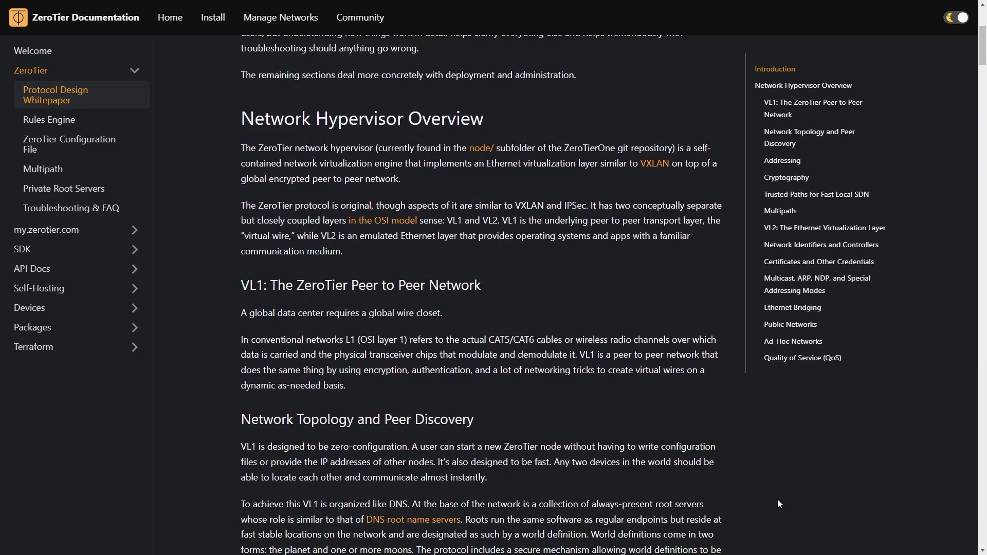
pyautogui.scroll(-2, 778, 503)
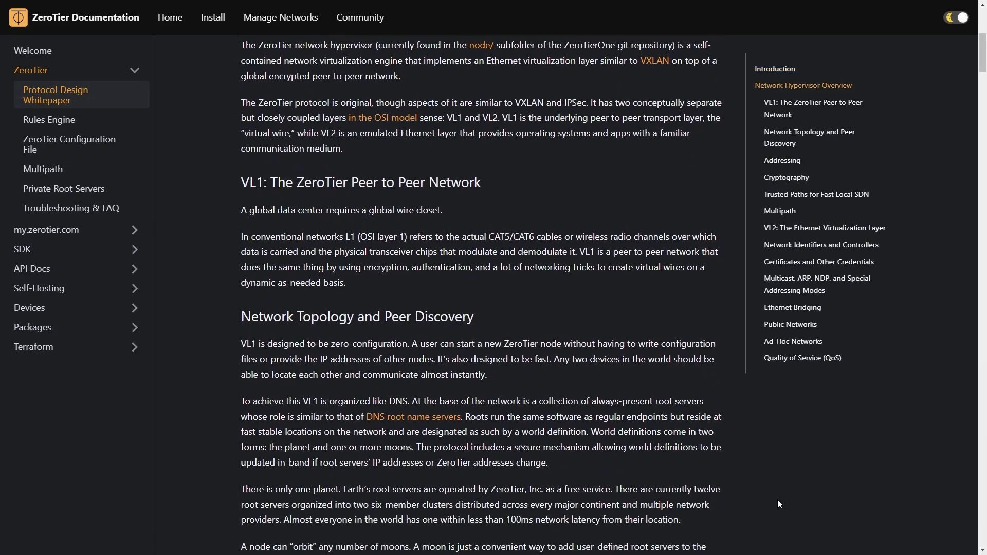
pyautogui.scroll(-1, 778, 501)
pyautogui.scroll(-1, 778, 500)
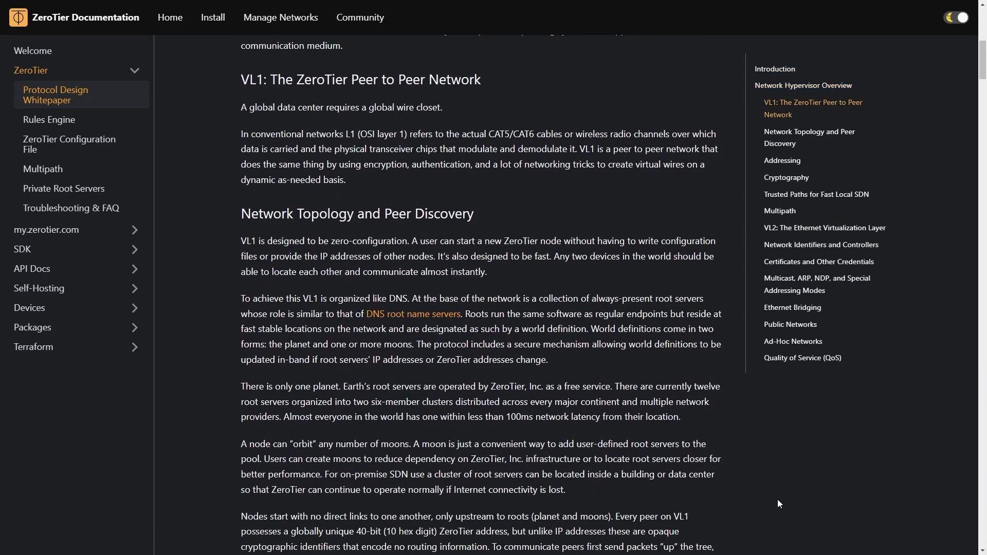
pyautogui.scroll(-3, 778, 503)
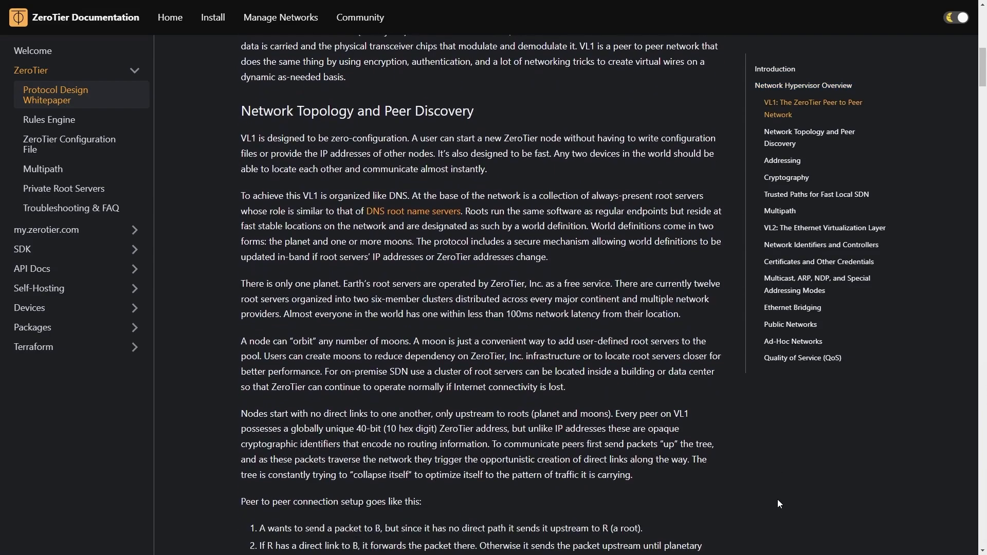
pyautogui.scroll(-2, 779, 503)
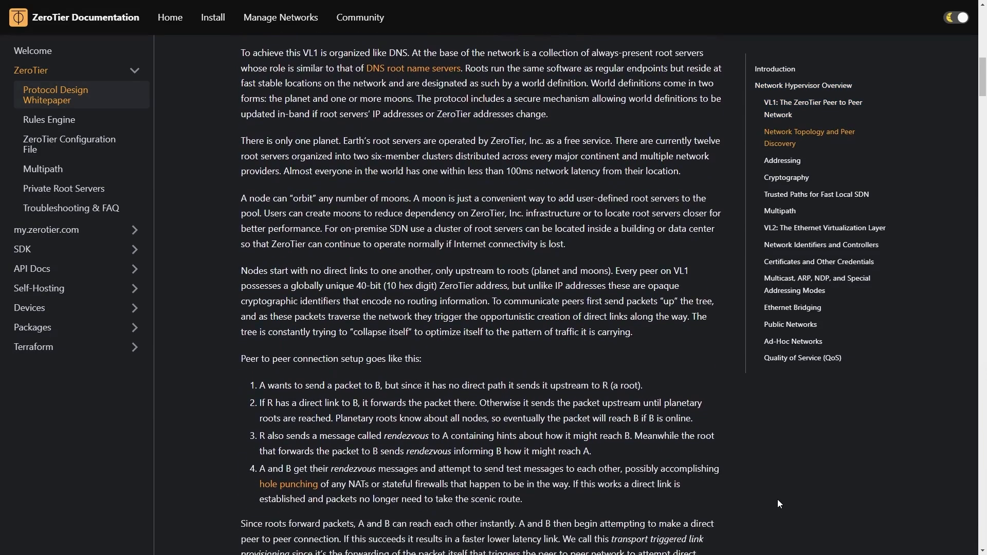
pyautogui.scroll(-2, 777, 503)
pyautogui.scroll(-1, 778, 503)
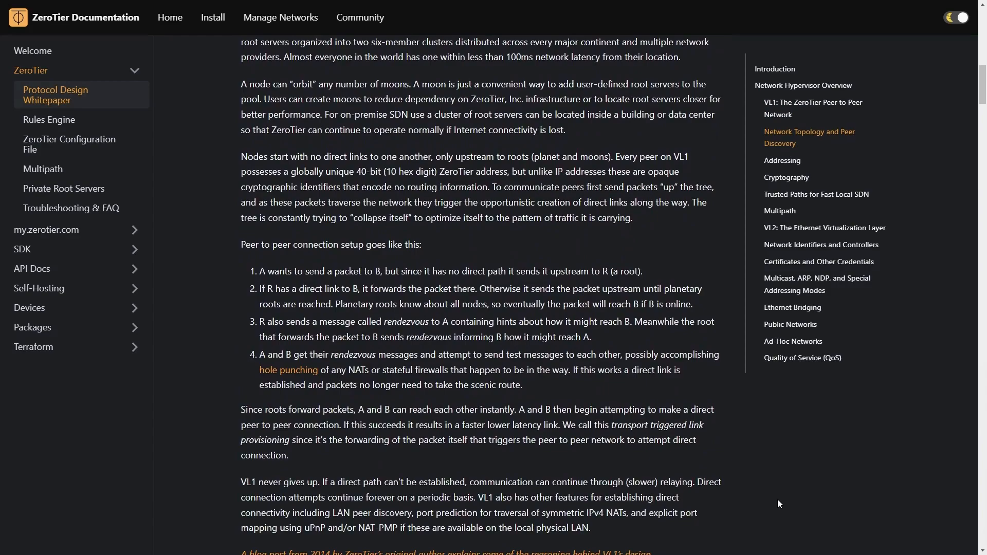
pyautogui.scroll(-2, 778, 502)
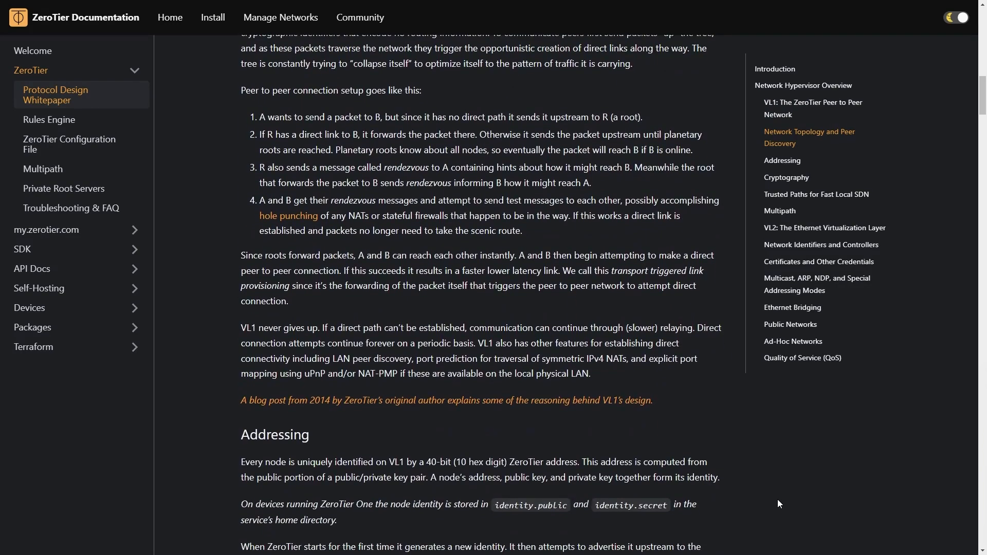
pyautogui.scroll(-3, 779, 501)
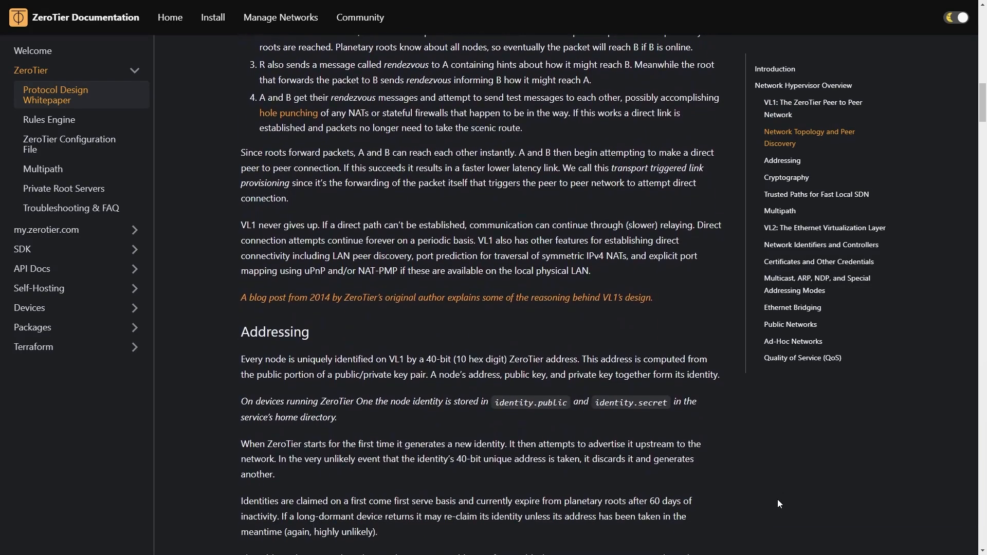
pyautogui.scroll(-1, 779, 503)
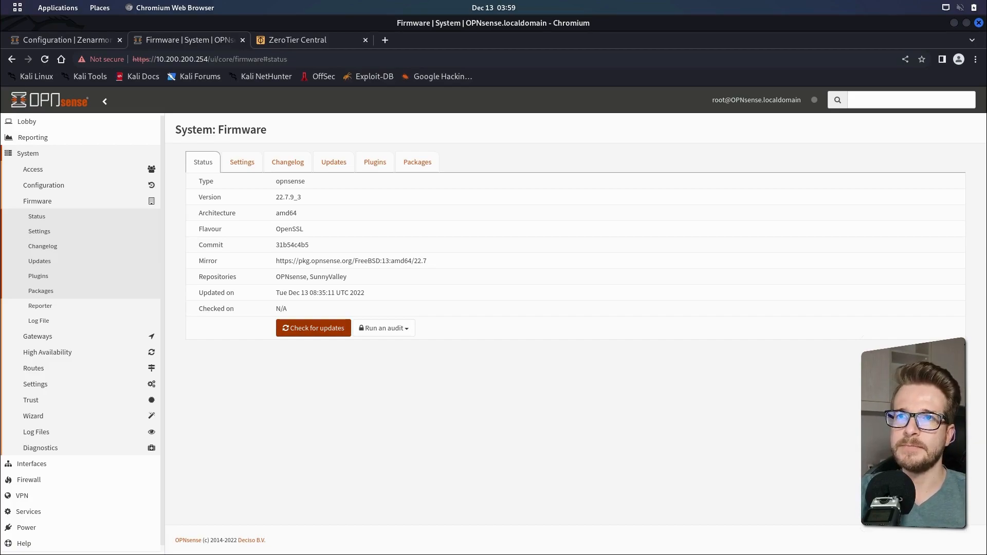
# Switch to ZeroTier Central and create a new network
pyautogui.click(375, 168)
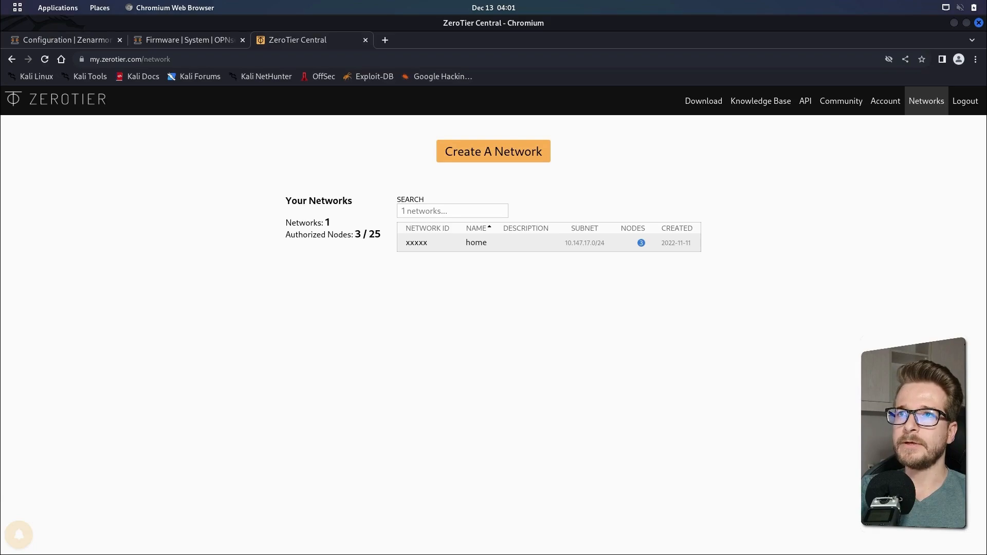
pyautogui.click(489, 158)
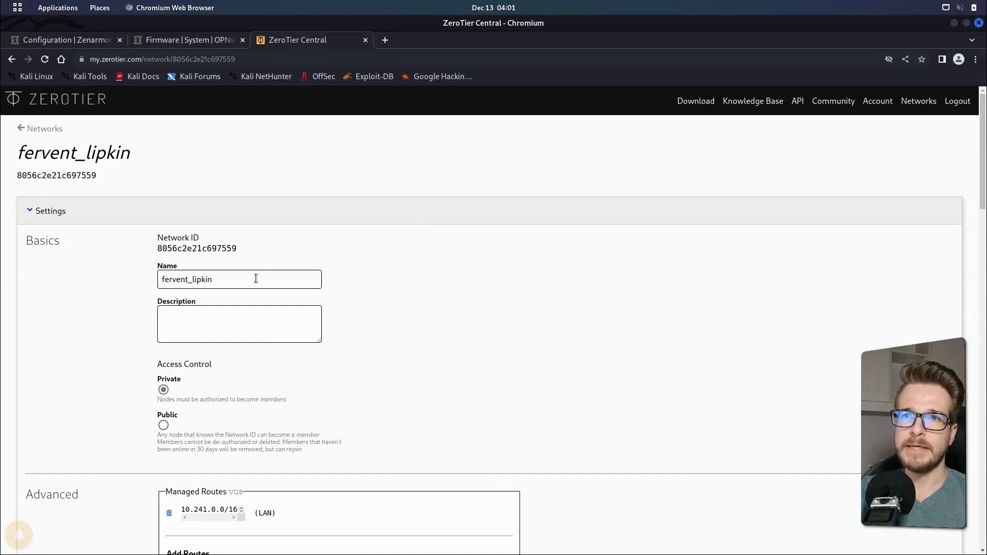
# Rename the new network to lab and give it the description lab network
pyautogui.moveTo(255, 279); pyautogui.dragTo(119, 278)
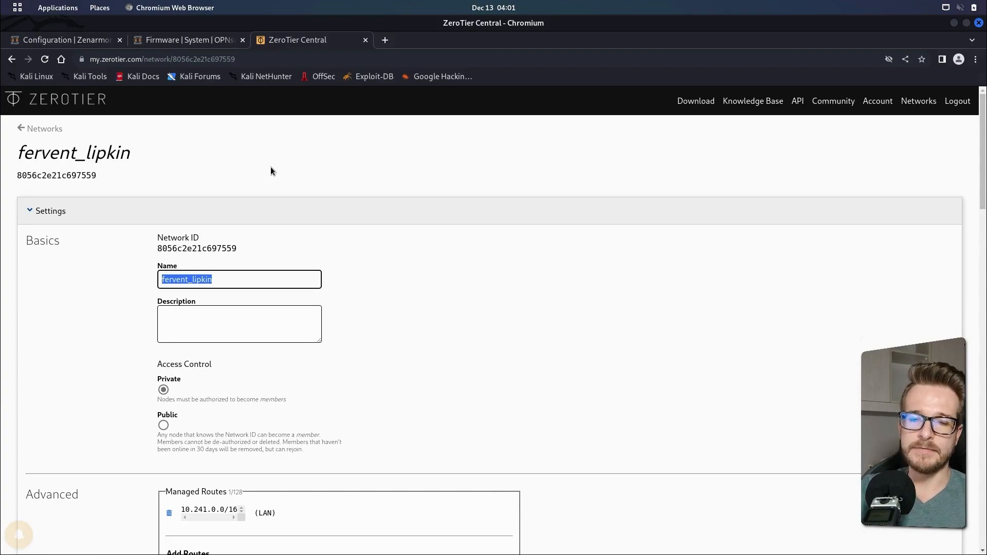
pyautogui.write('lab')
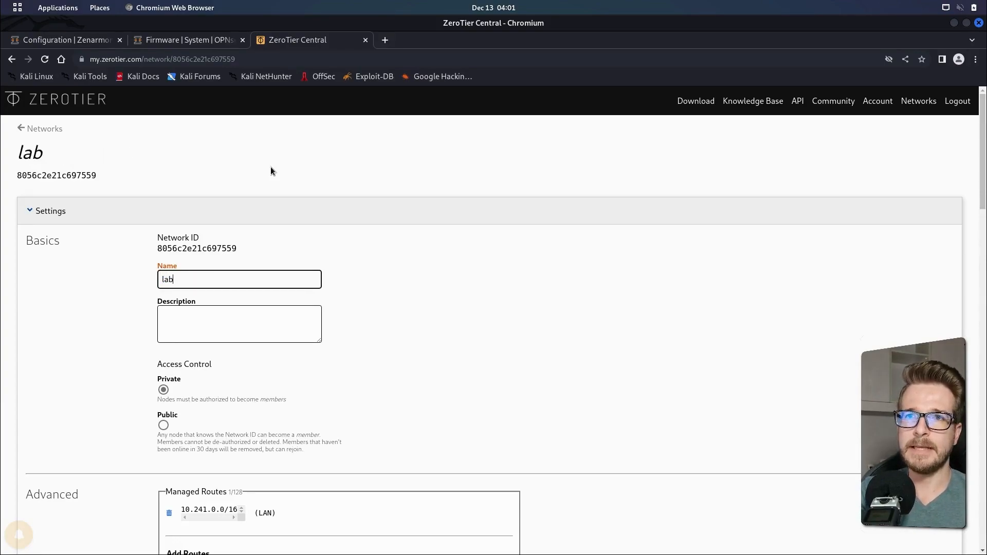
pyautogui.click(217, 309)
pyautogui.write('lab network')
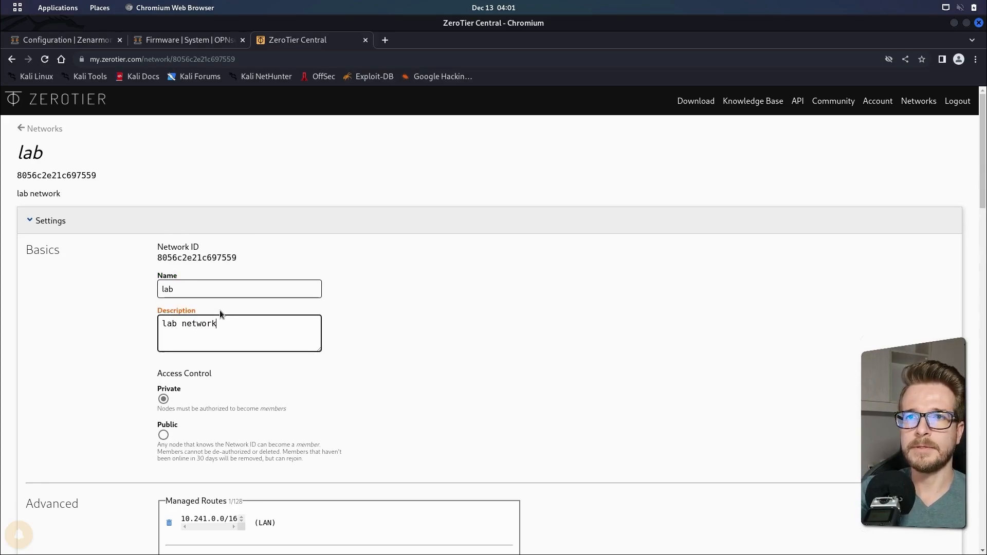
# Select the 10.147.18.* range for the network's IPv4 auto-assign pool
pyautogui.click(481, 391)
pyautogui.scroll(-2, 439, 408)
pyautogui.scroll(-2, 439, 407)
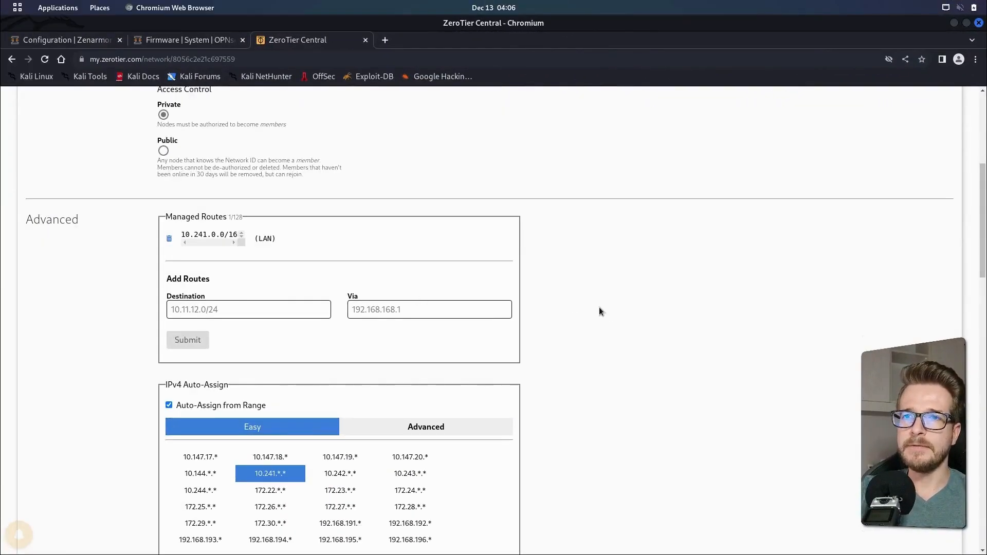
pyautogui.scroll(-4, 379, 434)
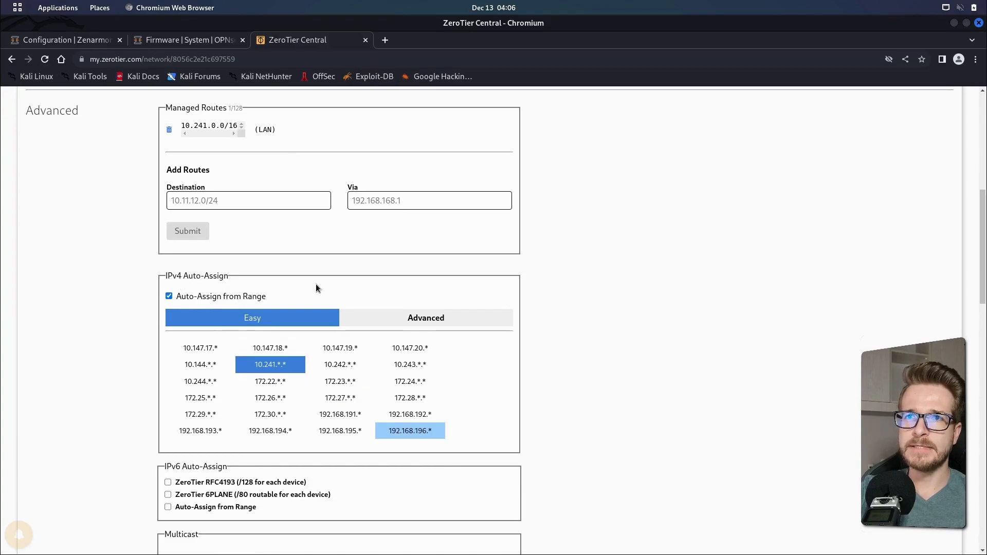
pyautogui.click(271, 347)
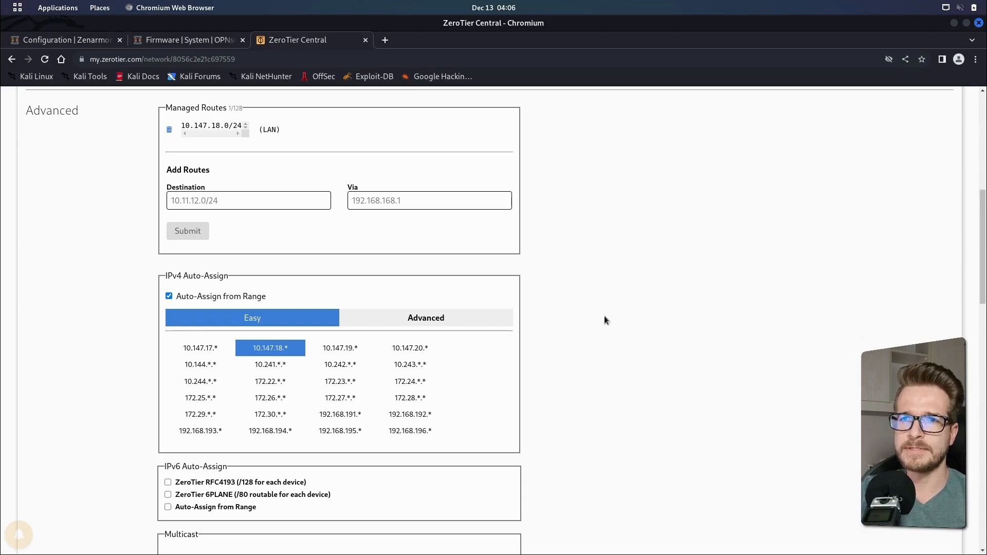
# Copy the network ID shown in the network's Members section
pyautogui.scroll(-2, 606, 334)
pyautogui.scroll(-3, 610, 391)
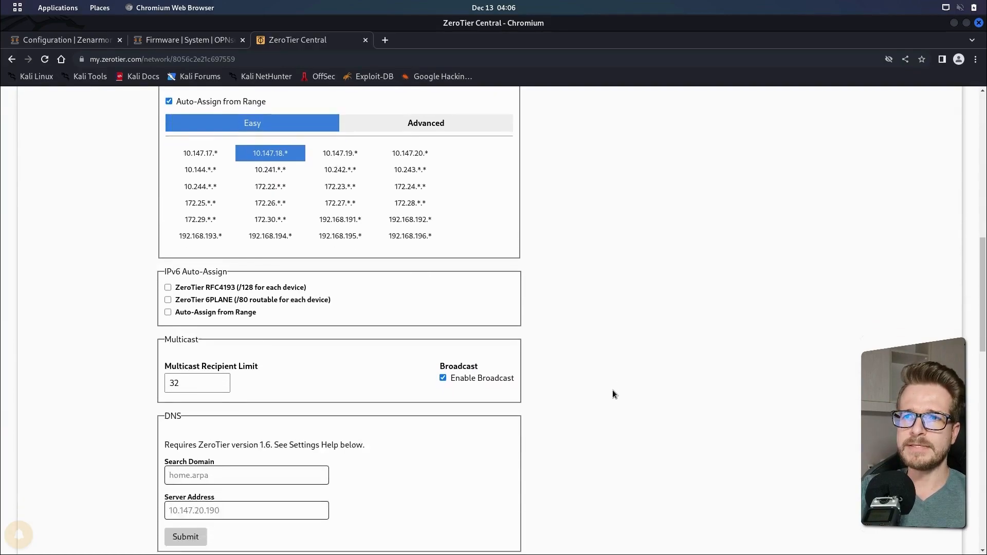
pyautogui.scroll(-3, 613, 394)
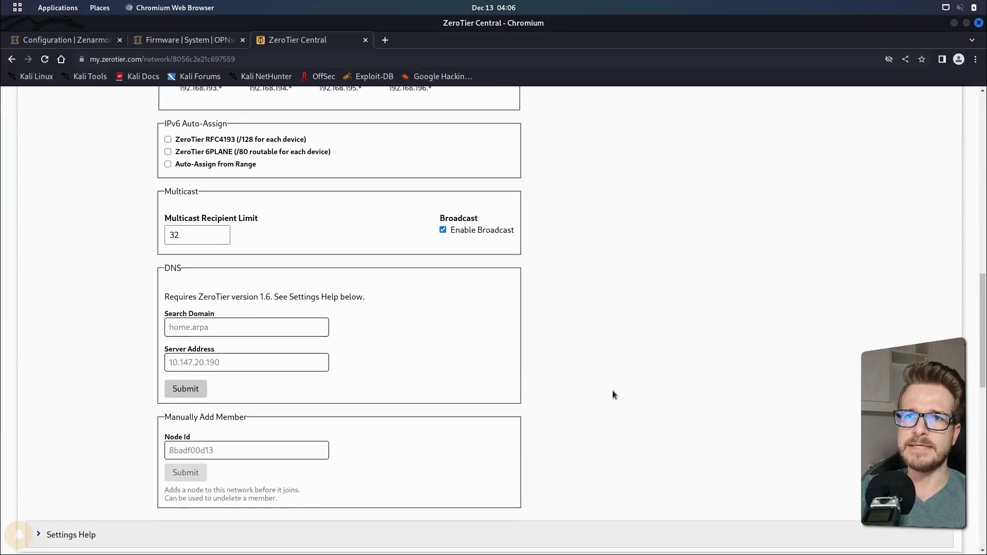
pyautogui.scroll(-3, 613, 395)
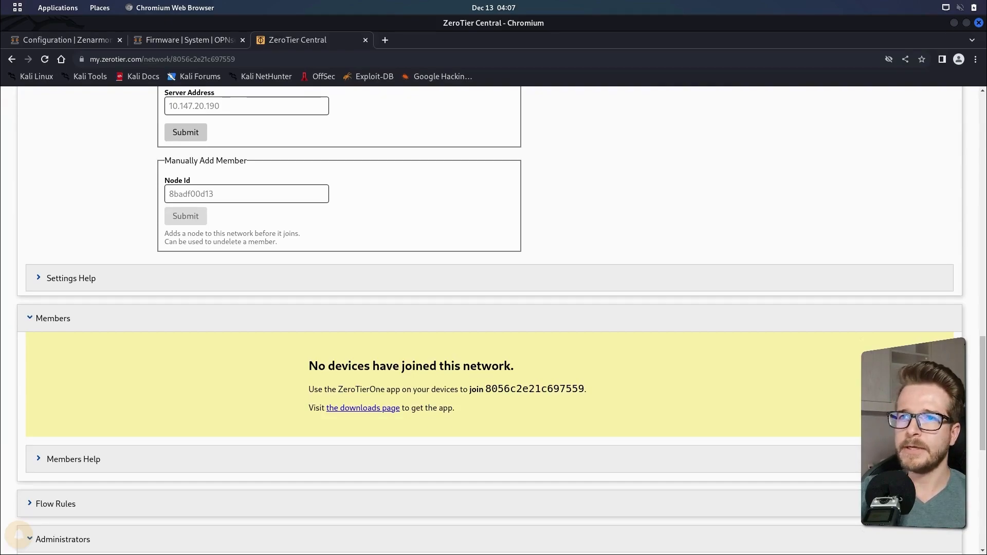
pyautogui.moveTo(485, 390); pyautogui.dragTo(585, 387)
pyautogui.moveTo(486, 389); pyautogui.dragTo(584, 389)
pyautogui.hotkey('ctrl', 'c')
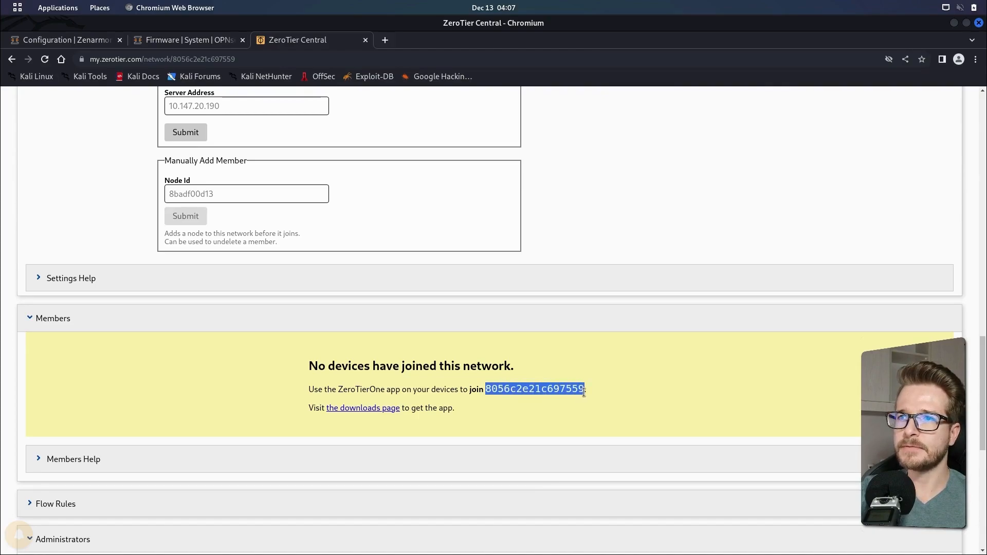
# Open the Zerotier VPN settings in OPNsense and apply them with Zerotier enabled
pyautogui.click(206, 40)
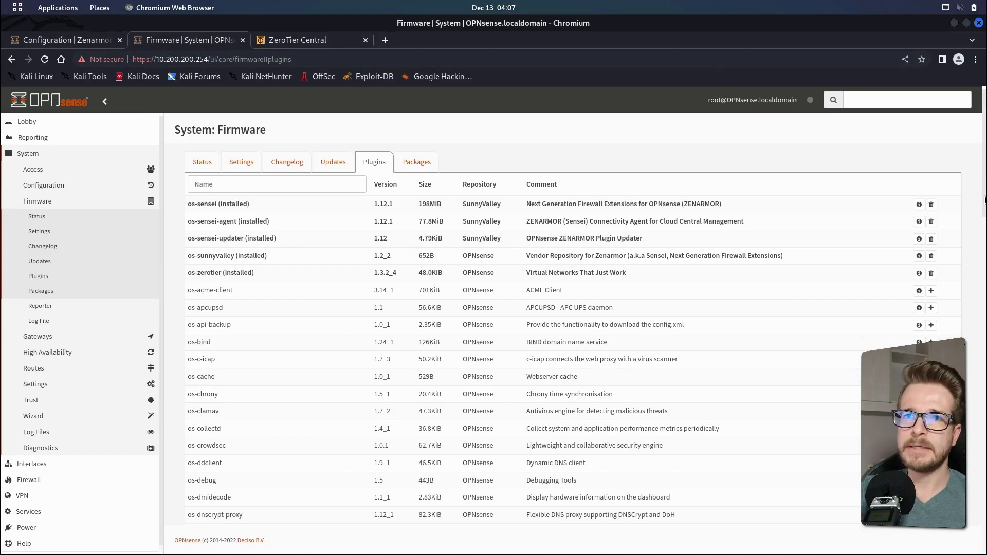
pyautogui.click(32, 496)
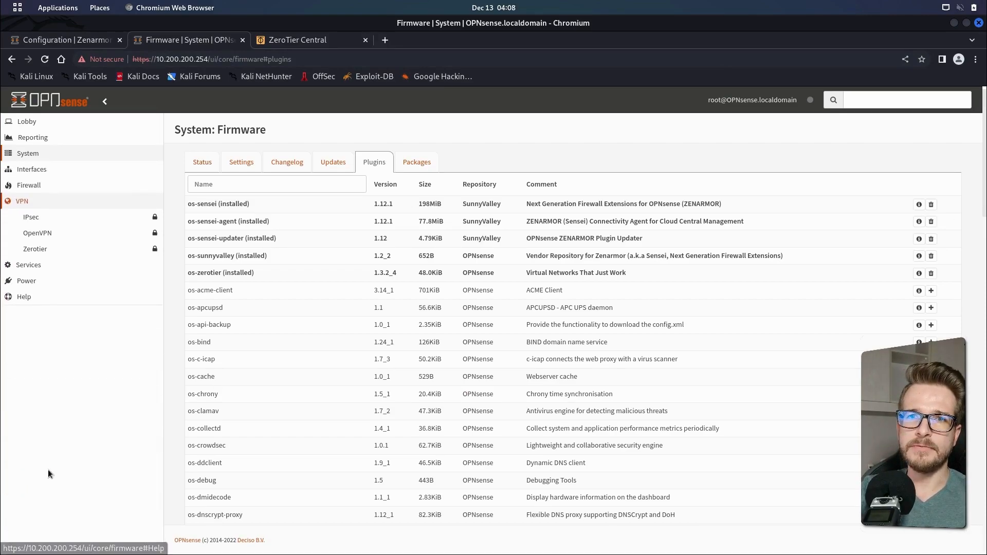
pyautogui.click(44, 254)
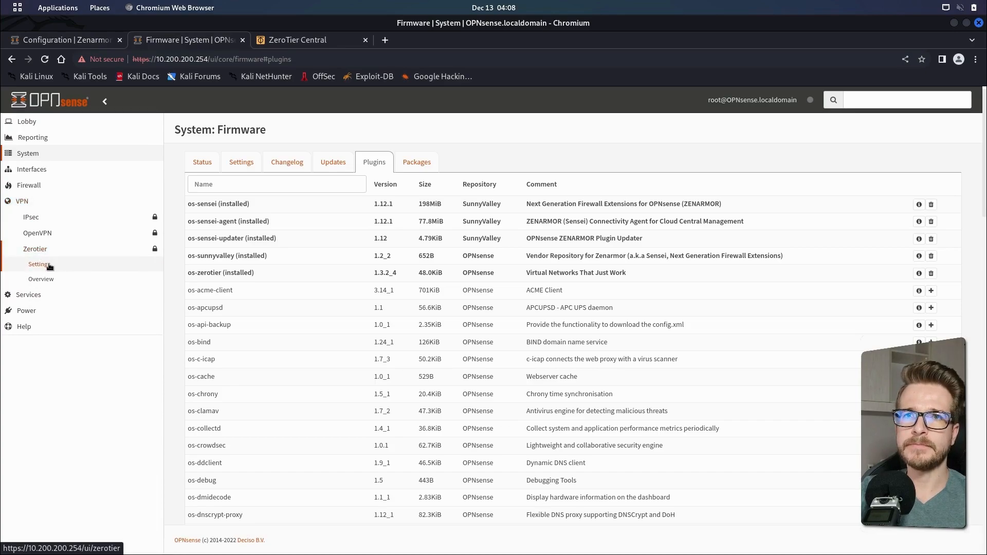
pyautogui.click(49, 266)
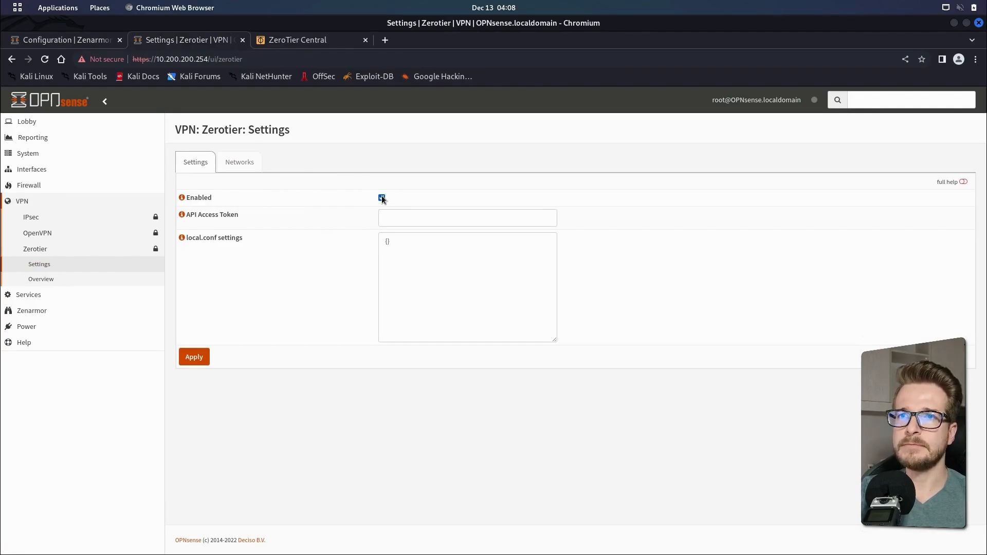
pyautogui.click(199, 360)
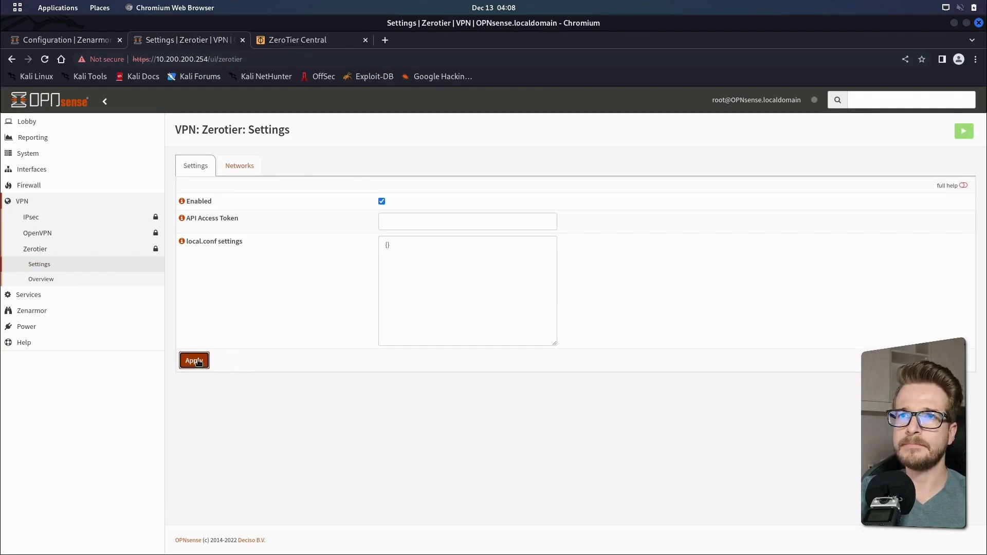
# Add the copied network ID to the plugin's networks with local description LAB, and enable it
pyautogui.click(239, 166)
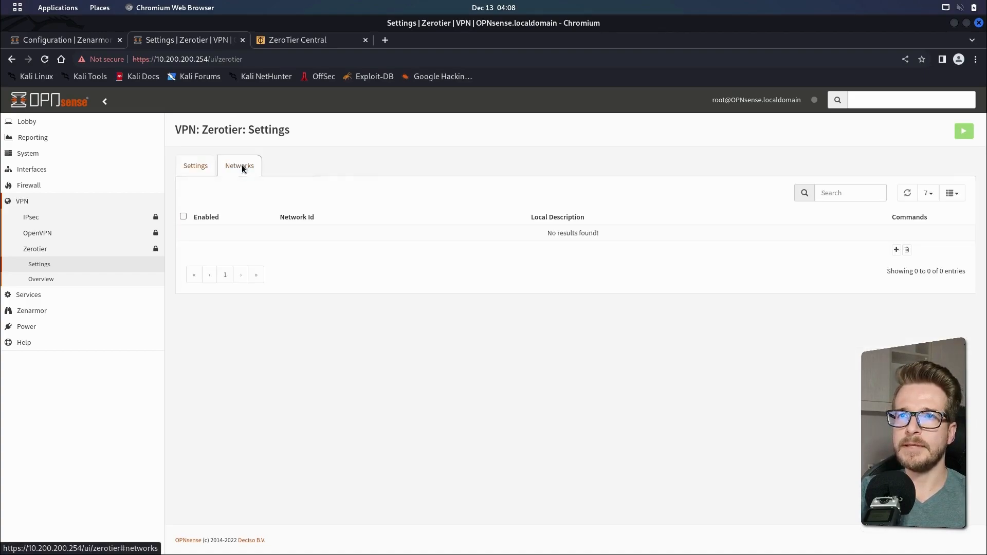
pyautogui.click(895, 251)
pyautogui.click(426, 194)
pyautogui.hotkey('ctrl', 'v')
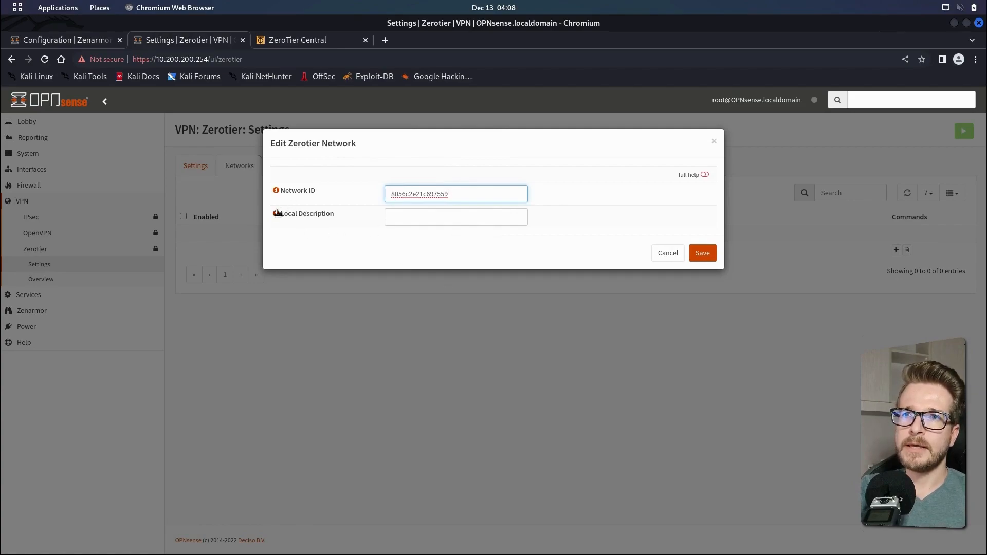
pyautogui.click(407, 218)
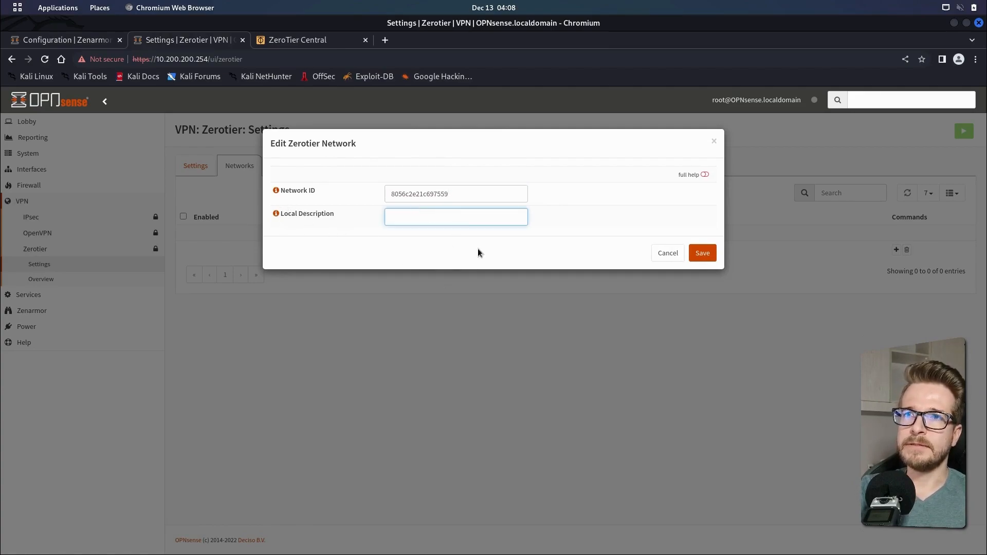
pyautogui.write('LAB')
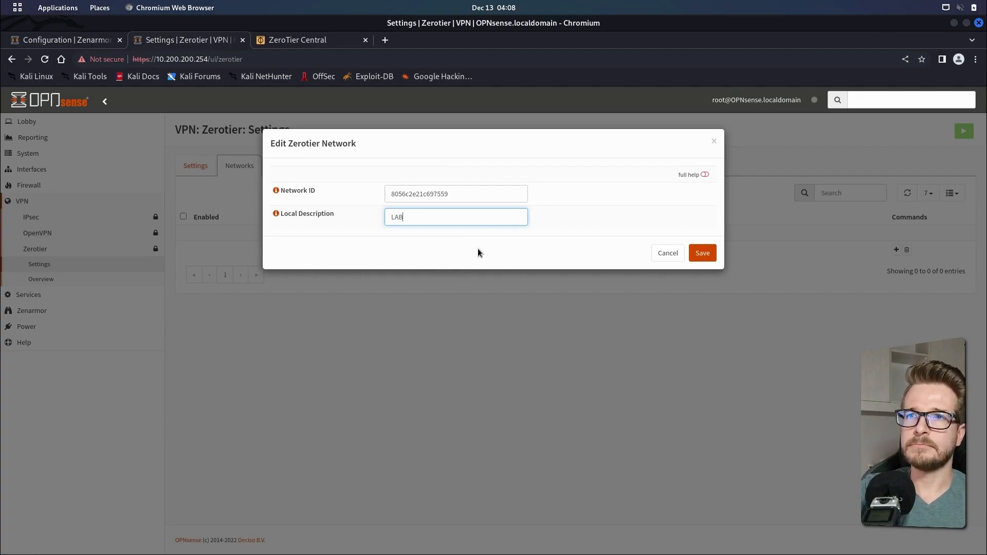
pyautogui.click(703, 253)
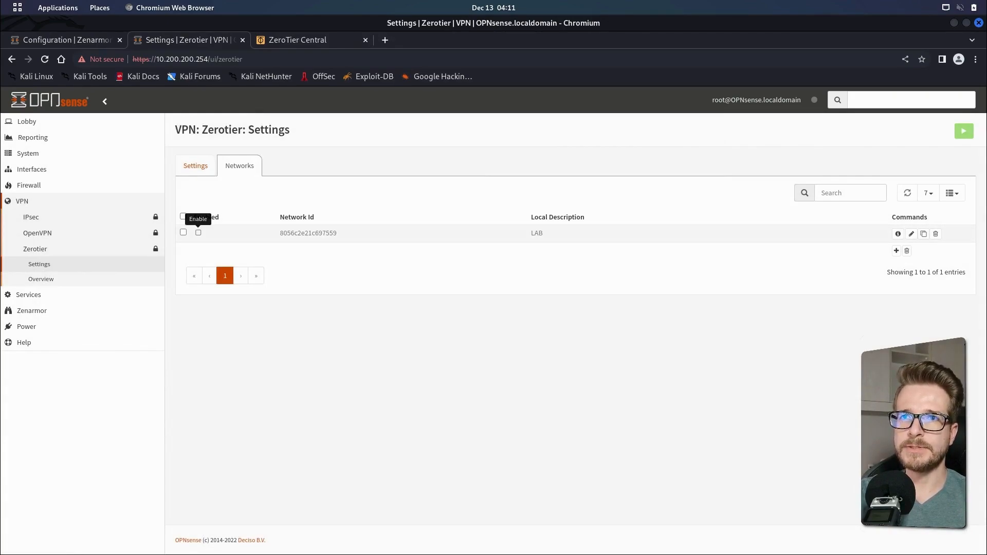
pyautogui.click(199, 233)
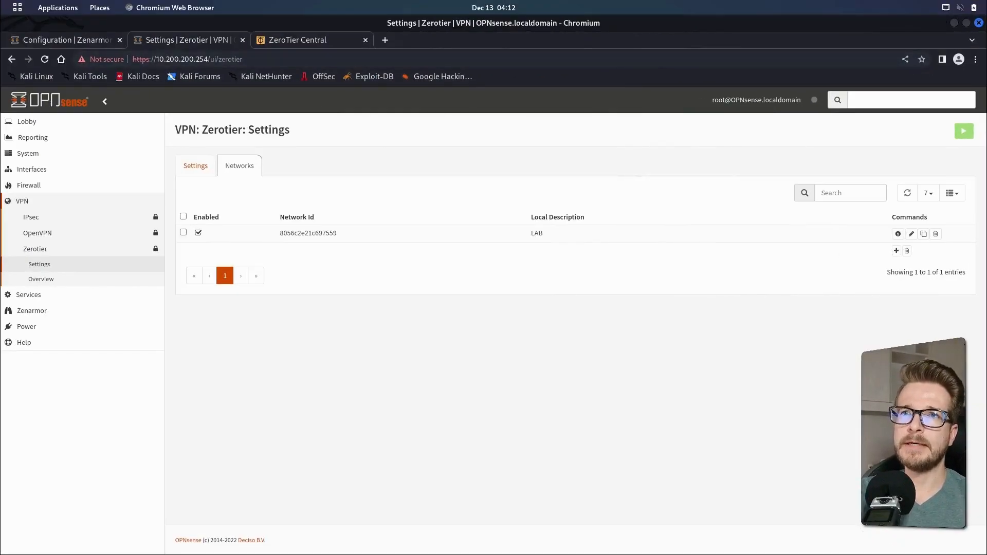
# Authorize the OPNsense member device in the ZeroTier Central network
pyautogui.click(309, 40)
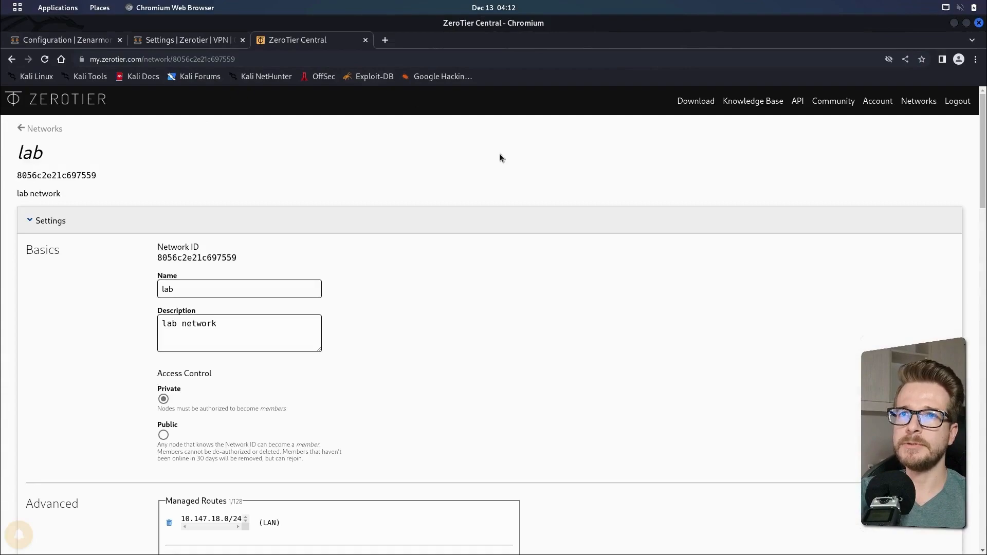
pyautogui.click(45, 60)
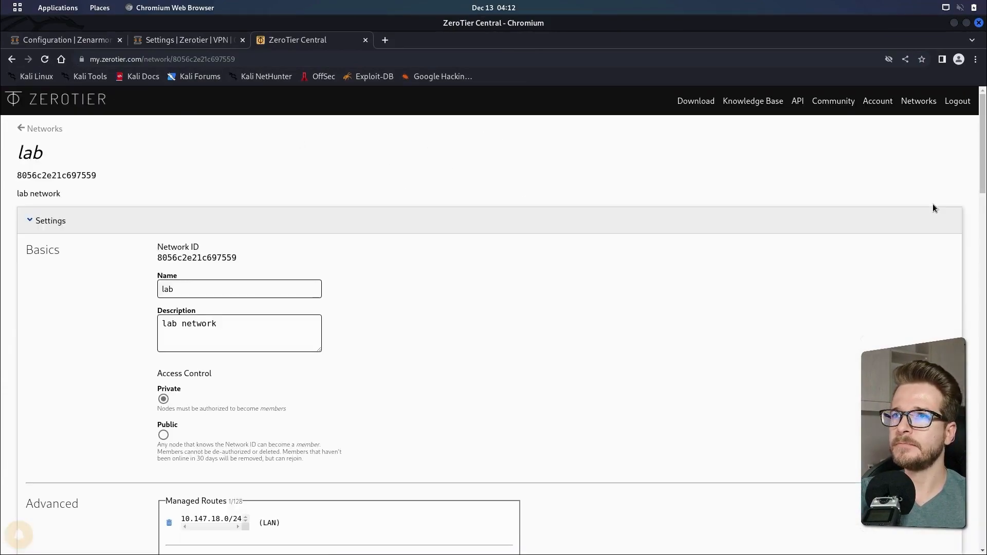
pyautogui.moveTo(982, 180); pyautogui.dragTo(969, 453)
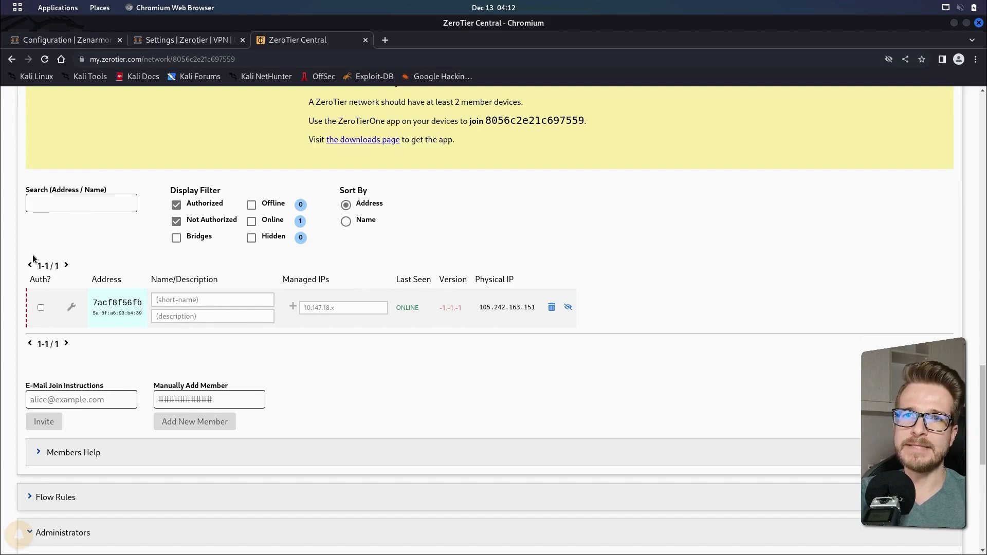
pyautogui.click(41, 308)
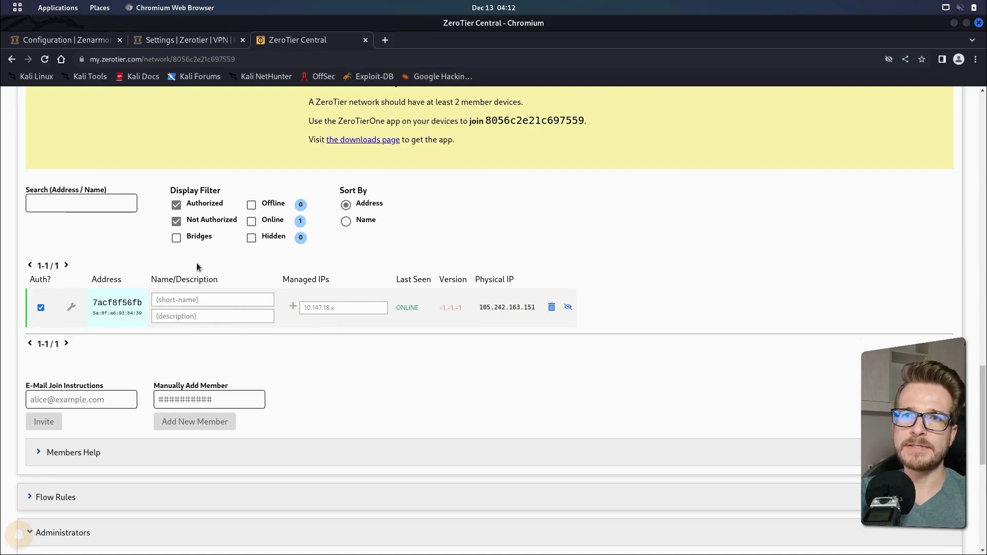
# Name the authorized member opnsense
pyautogui.click(215, 300)
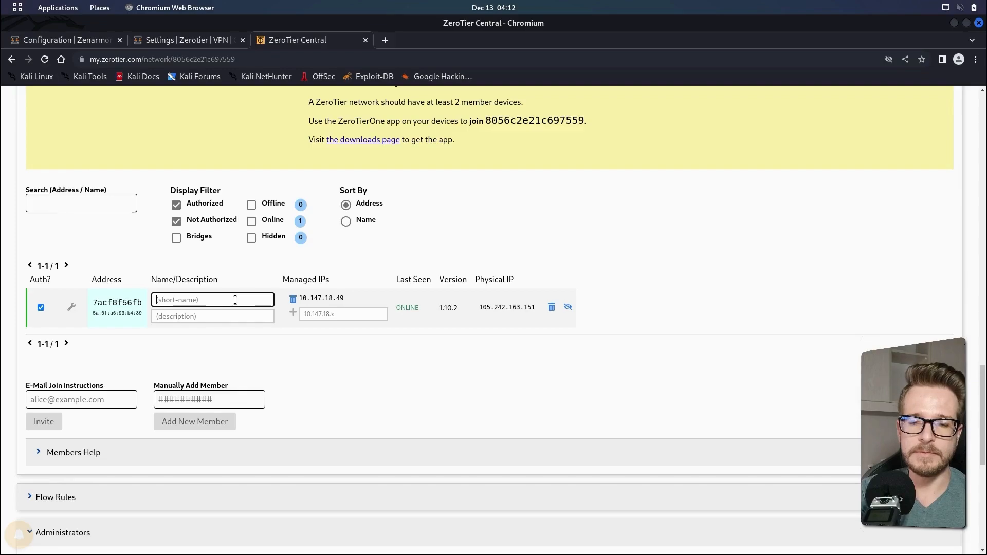
pyautogui.write('opnsense')
pyautogui.press('Tab')
pyautogui.press('Tab')
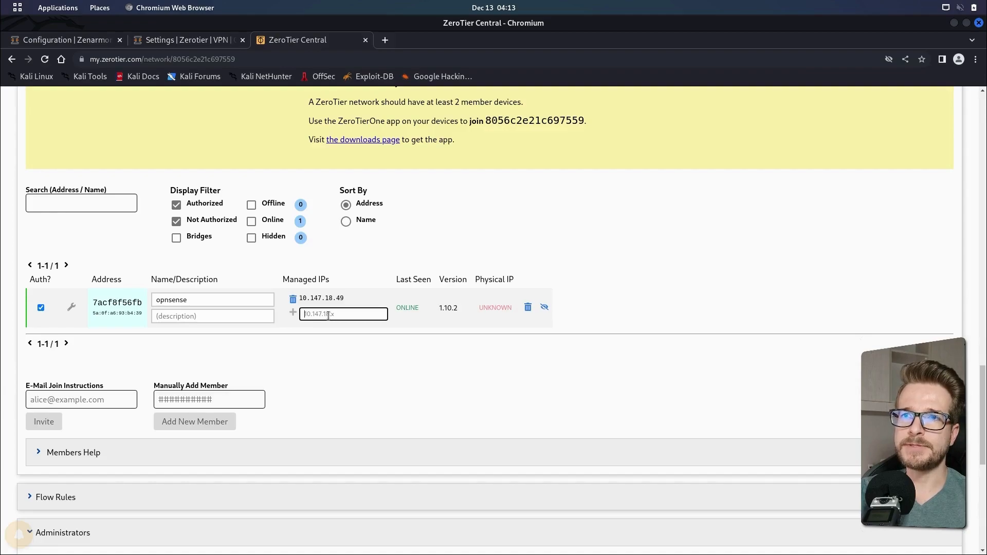
# Replace the member's auto-assigned managed IP with 10.147.18.254
pyautogui.write('10')
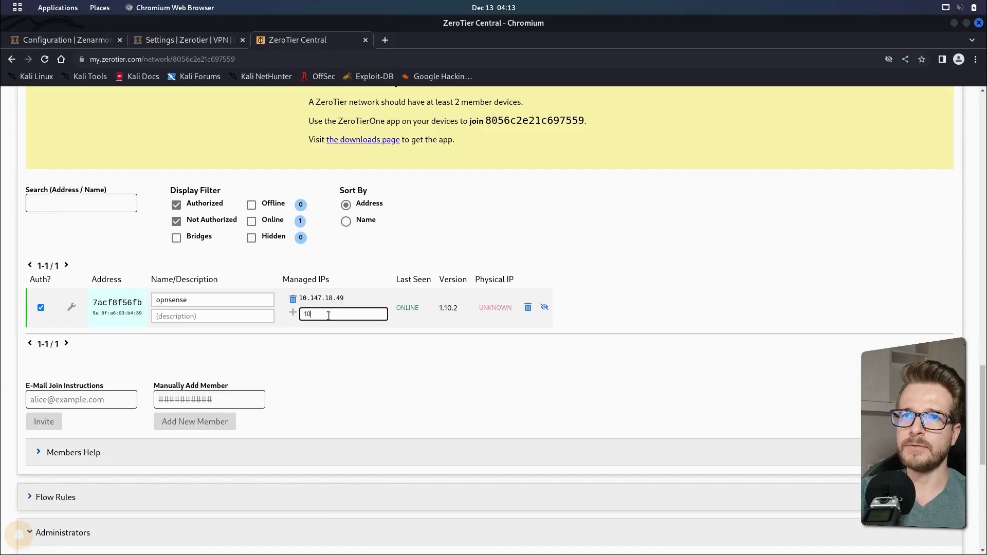
pyautogui.write('.147.18')
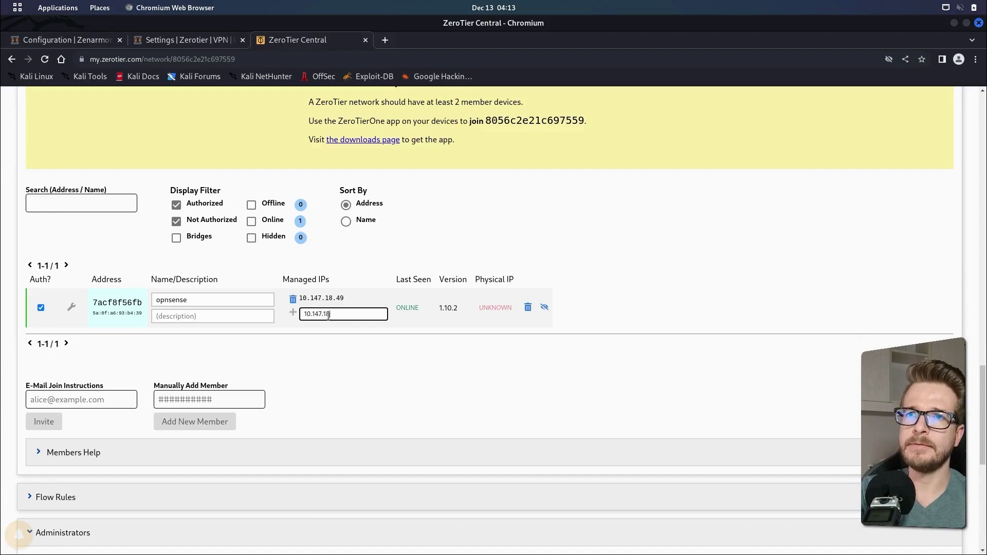
pyautogui.write('.9254')
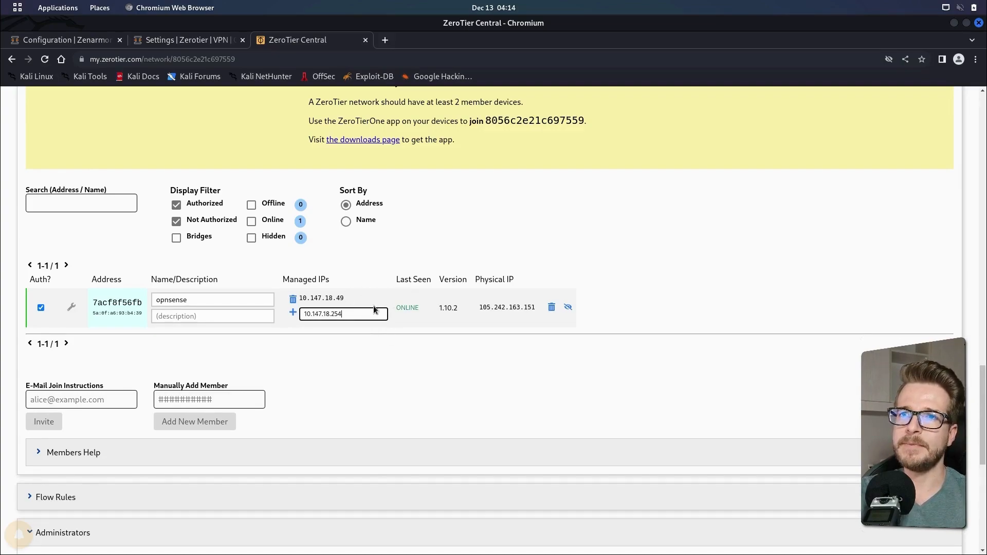
pyautogui.click(293, 314)
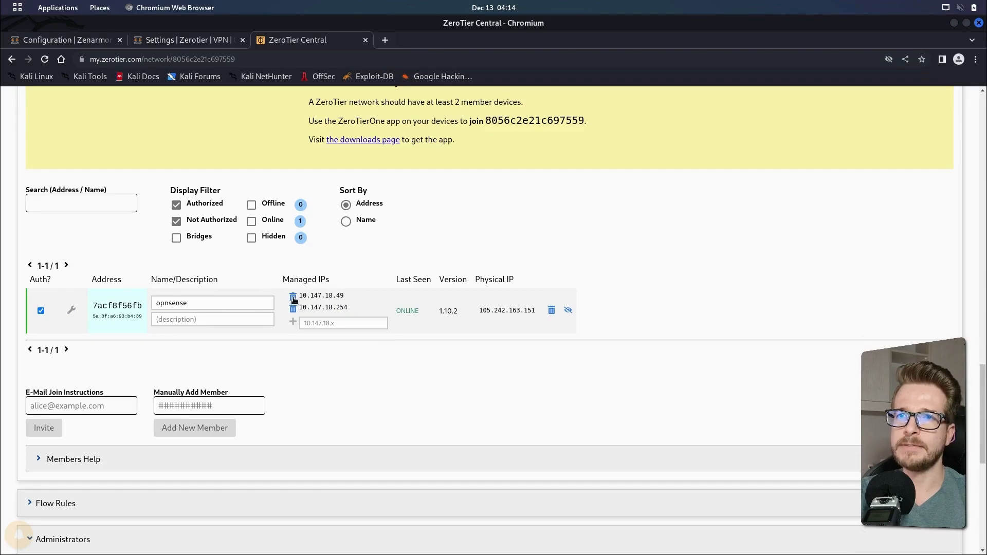
pyautogui.click(294, 298)
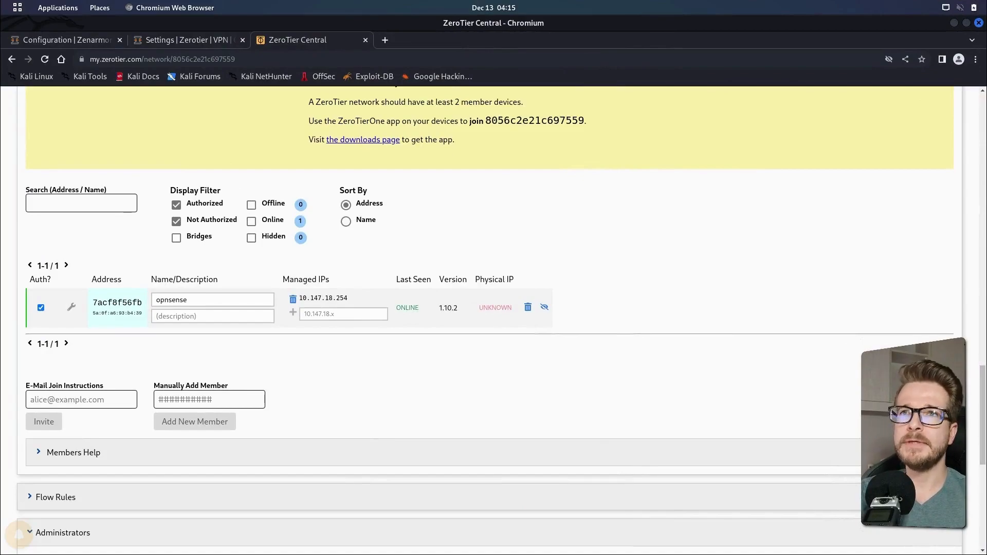
# Add a managed route with destination 0.0.0.0/0 via 10.147.18.254
pyautogui.scroll(20, 971, 217)
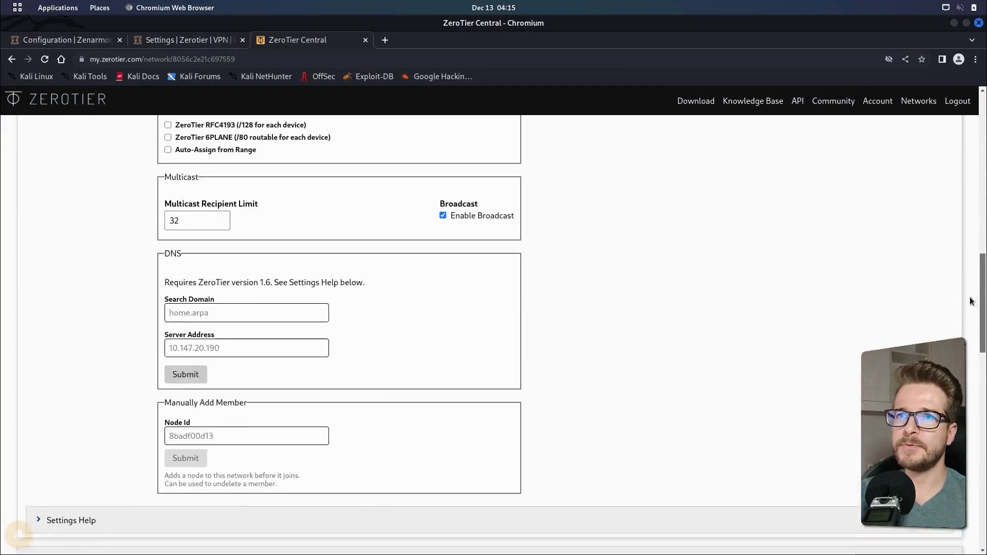
pyautogui.scroll(1, 971, 216)
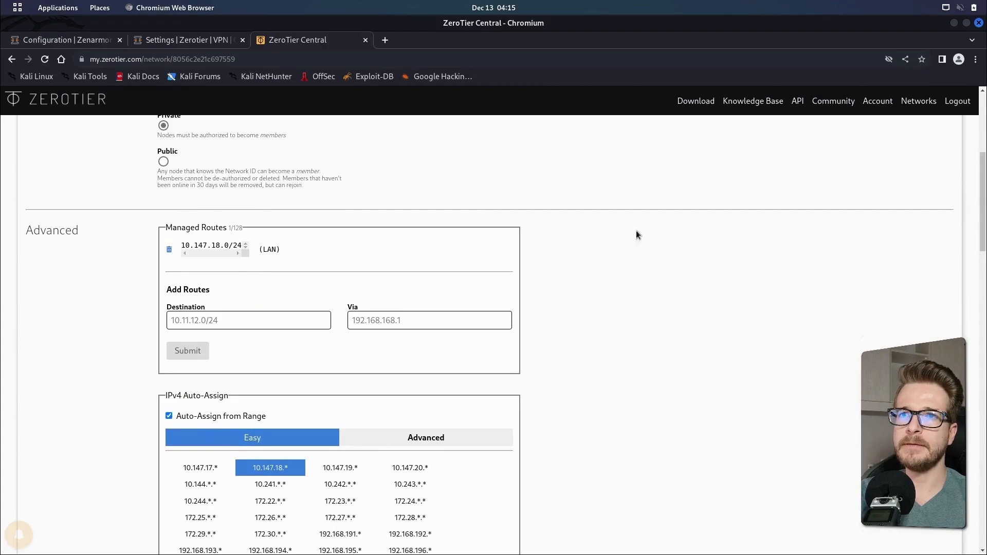
pyautogui.click(186, 323)
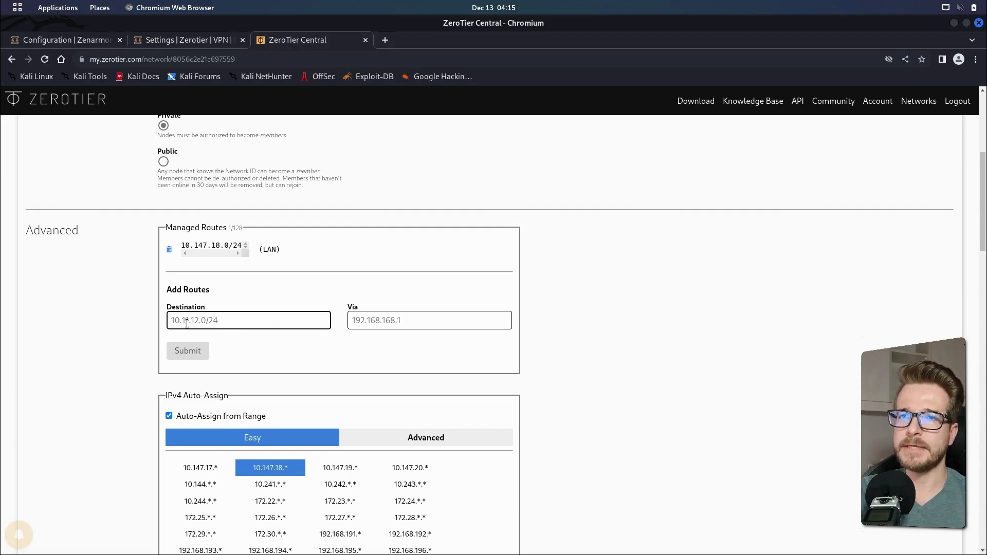
pyautogui.write('0.0')
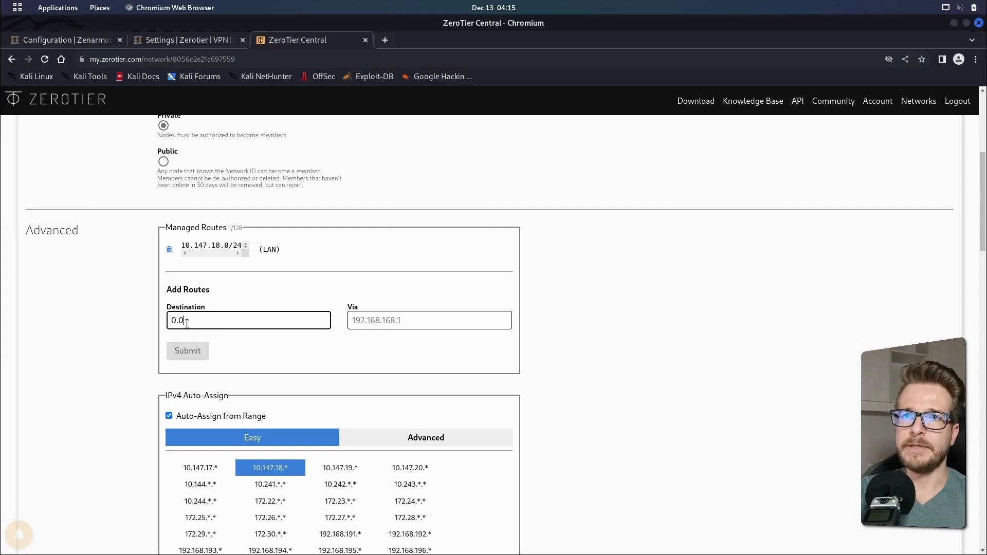
pyautogui.write('.0.0/')
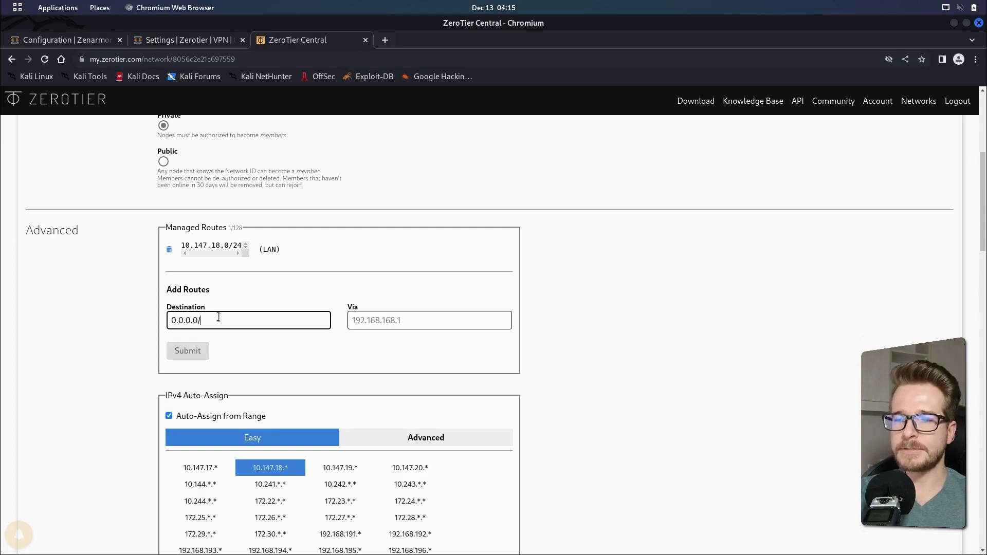
pyautogui.write('0')
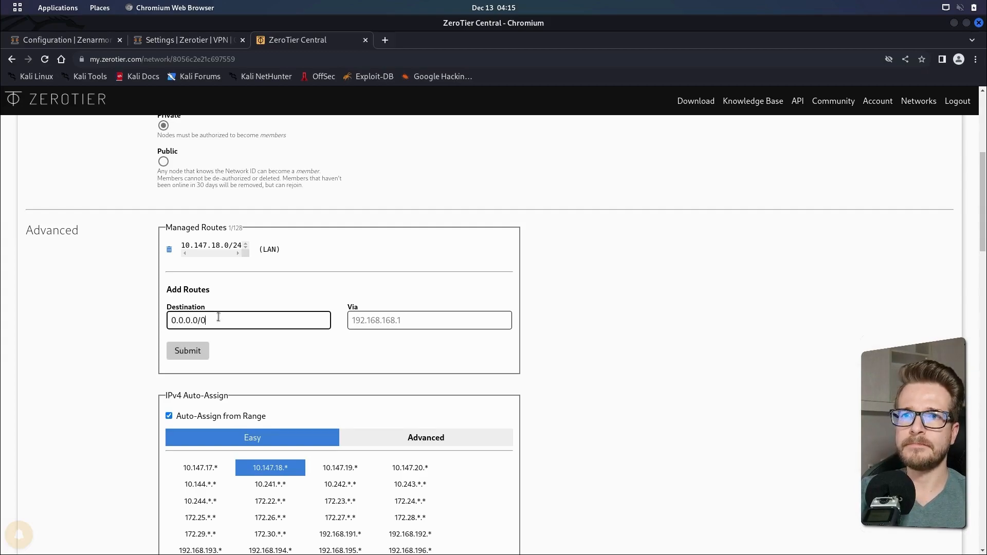
pyautogui.click(389, 324)
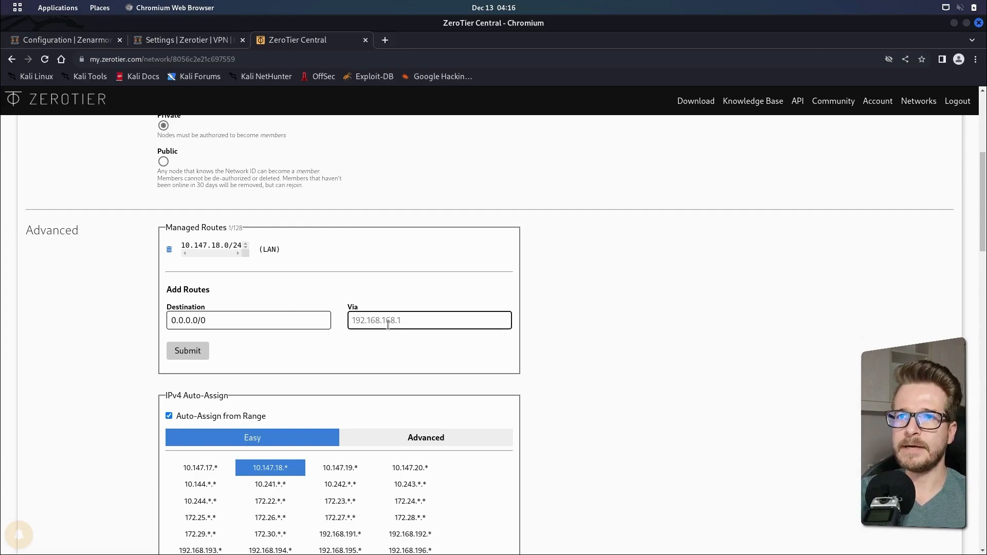
pyautogui.write('10.1')
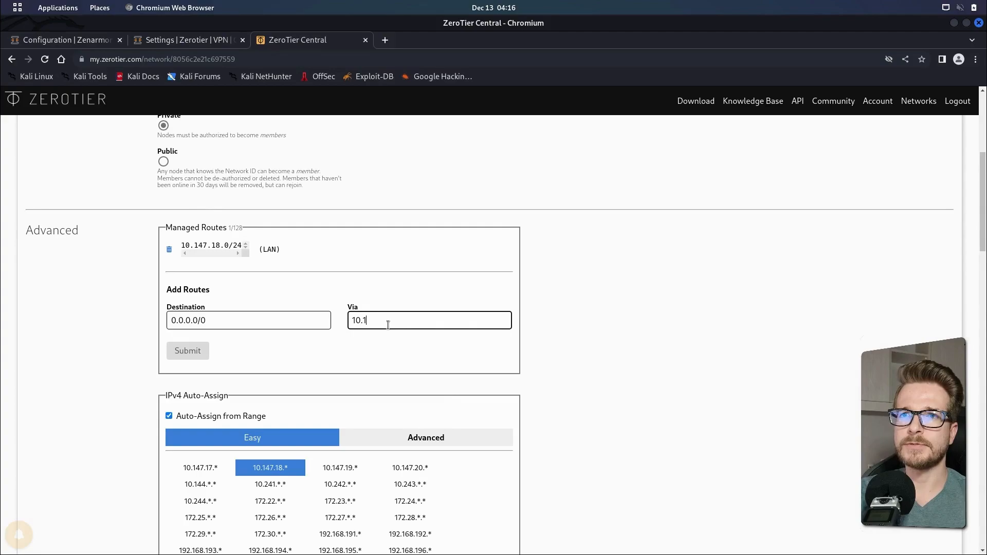
pyautogui.write('47.18')
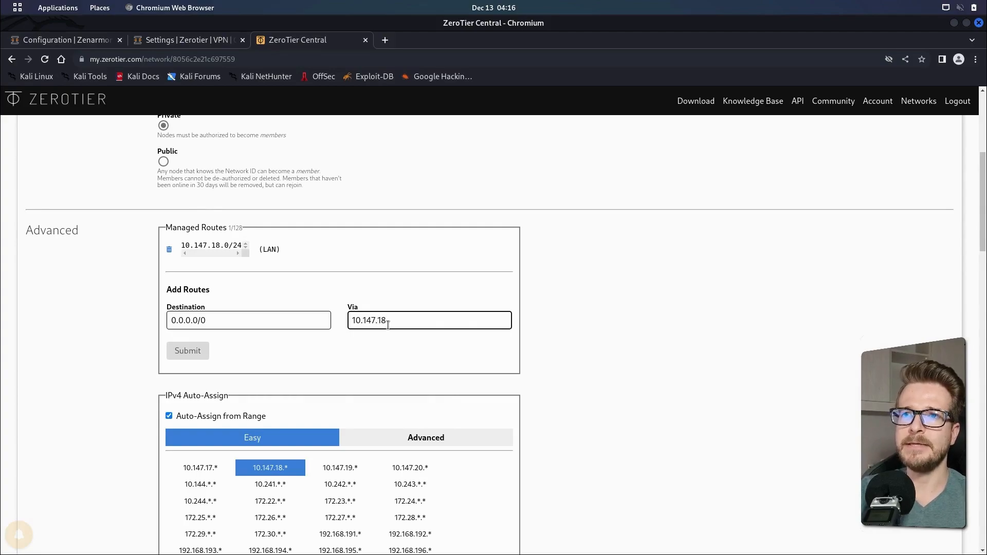
pyautogui.write('.254')
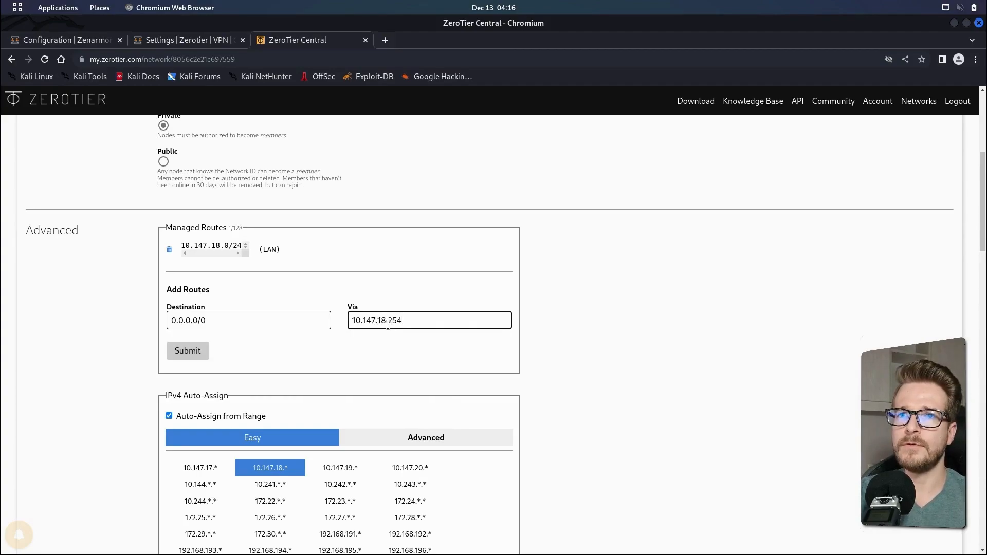
pyautogui.click(196, 353)
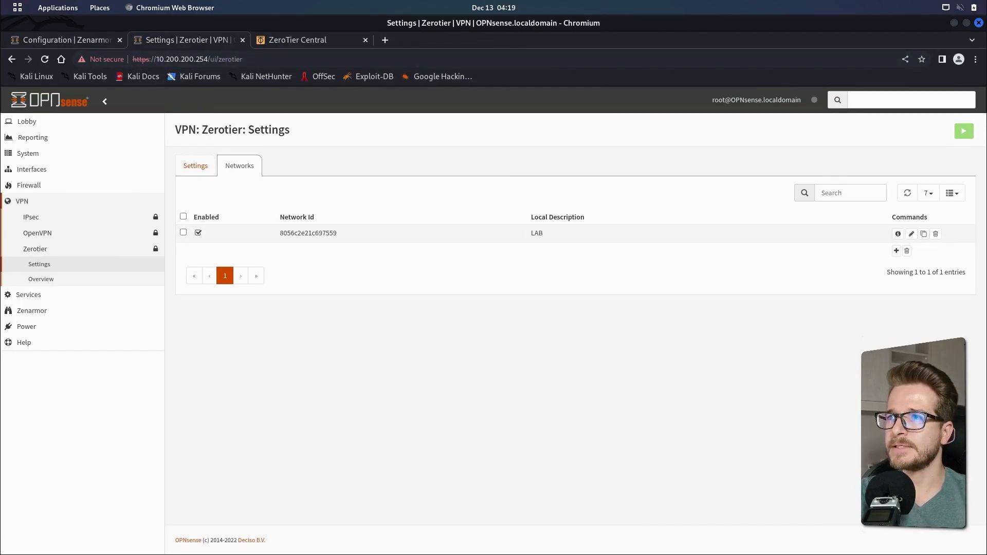
# View the LAB network's information in the plugin and check its assigned address
pyautogui.click(898, 234)
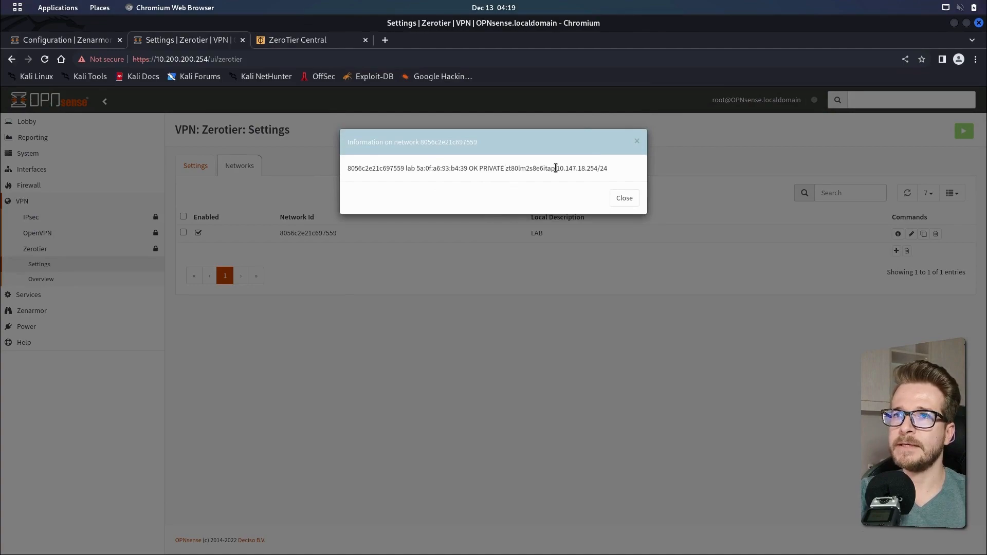
pyautogui.moveTo(559, 168); pyautogui.dragTo(610, 173)
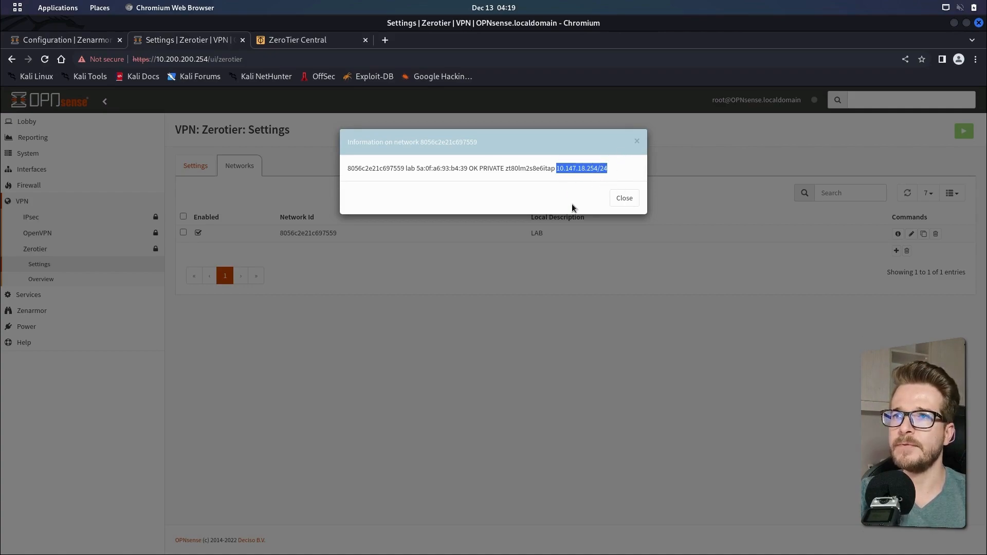
pyautogui.click(624, 201)
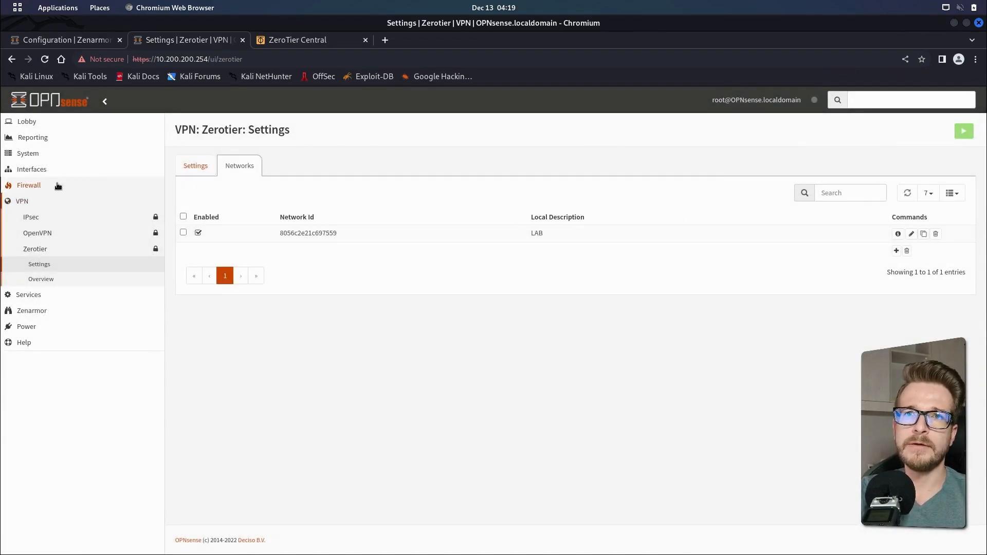
# Assign the ZeroTier device zt80lm2s8e6itap as a new interface with description Zerotier and save the assignment
pyautogui.click(36, 171)
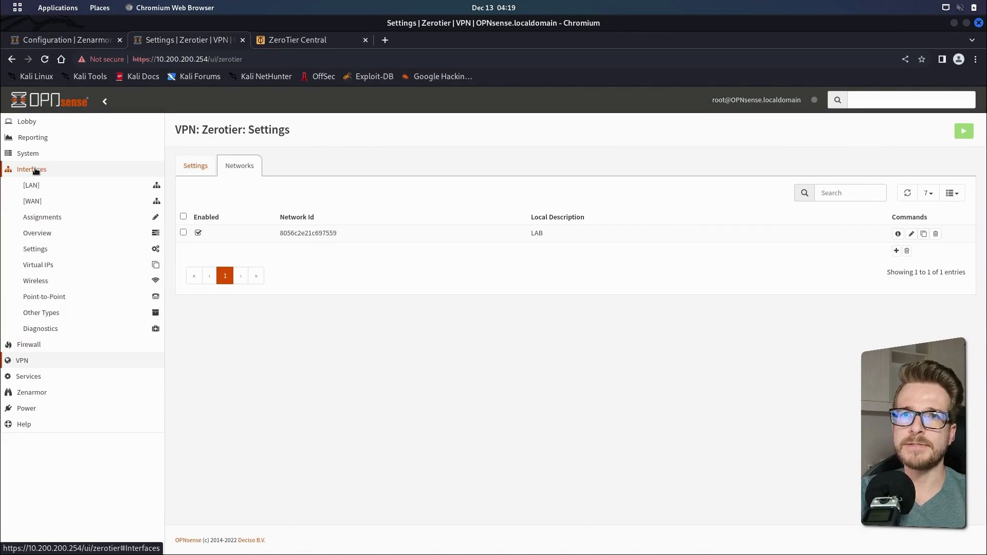
pyautogui.click(41, 218)
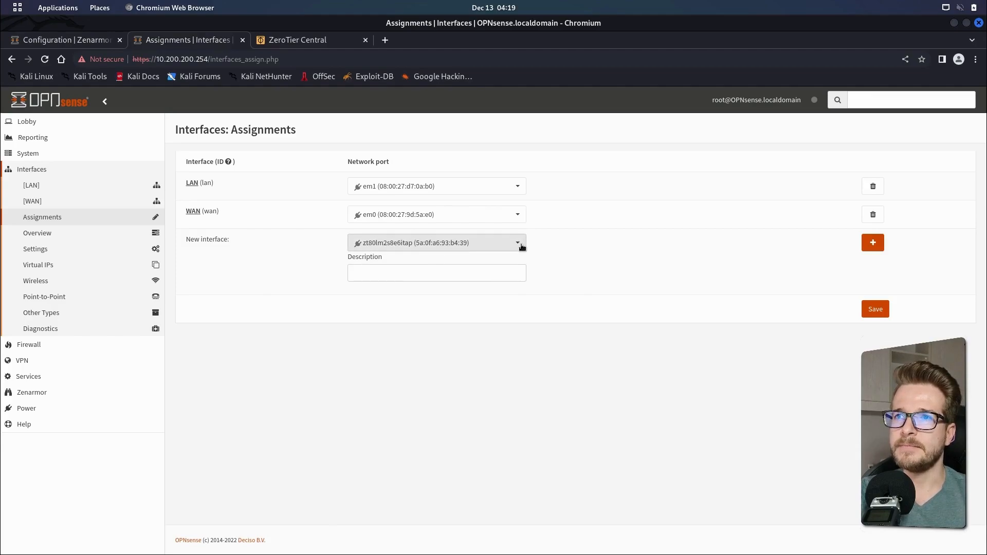
pyautogui.click(518, 245)
pyautogui.click(435, 262)
pyautogui.click(424, 278)
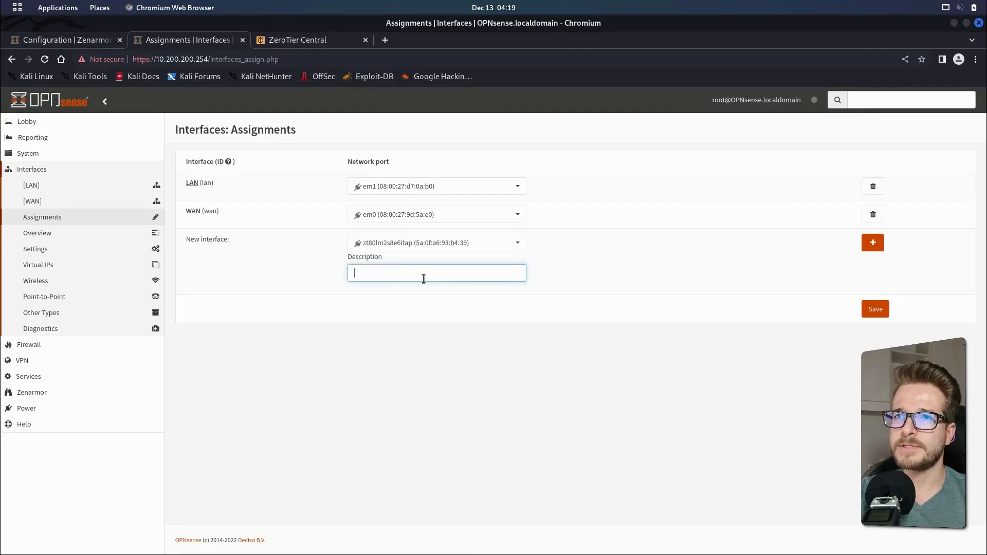
pyautogui.write('Ze')
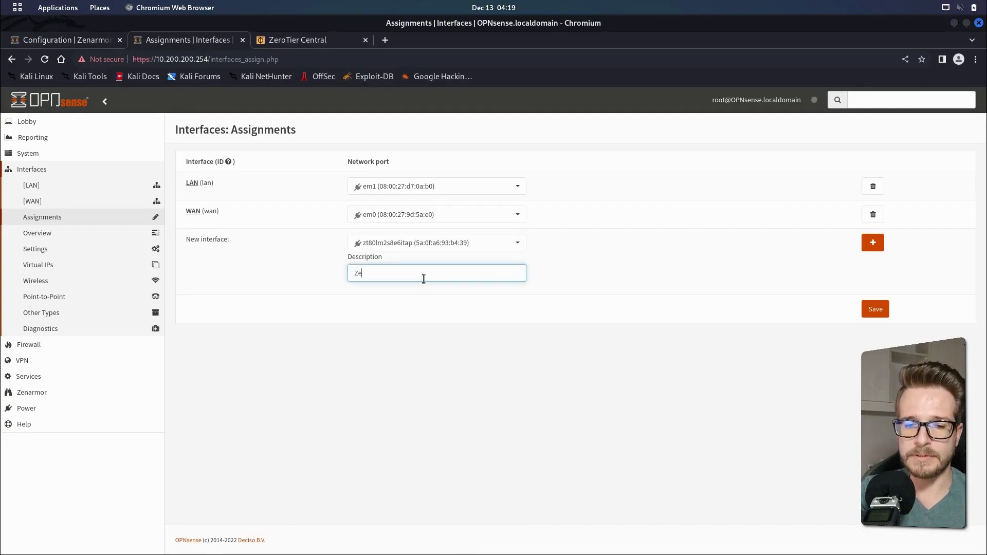
pyautogui.write('rotier')
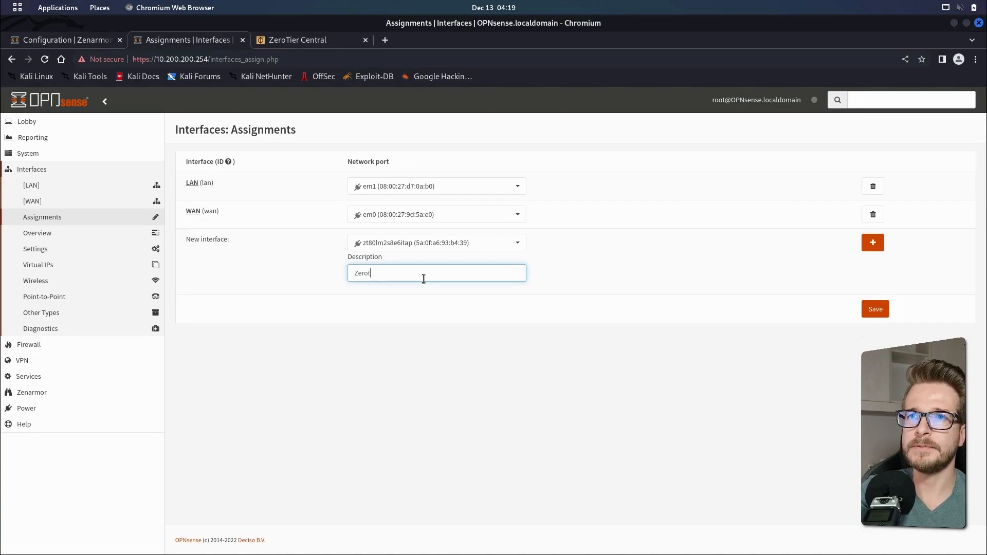
pyautogui.click(873, 243)
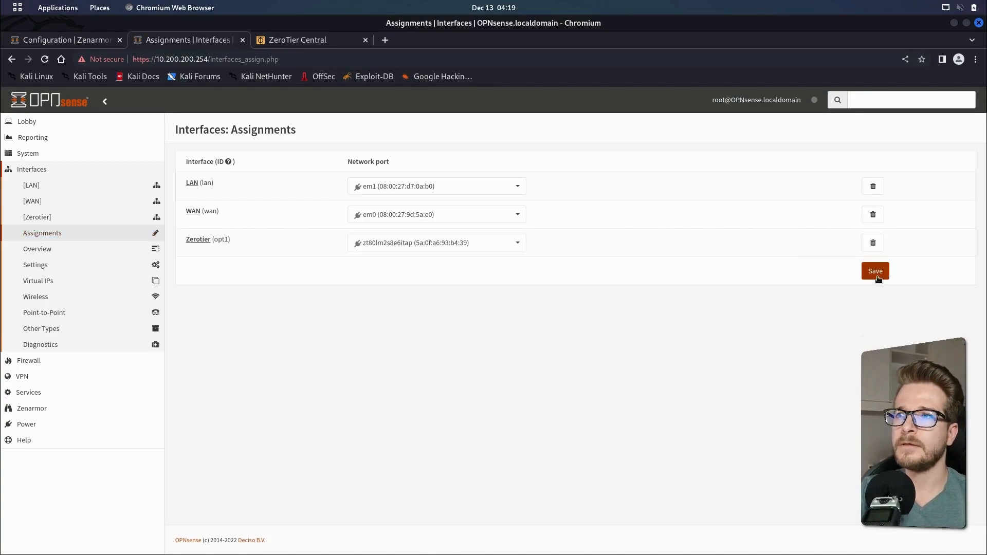
pyautogui.click(875, 279)
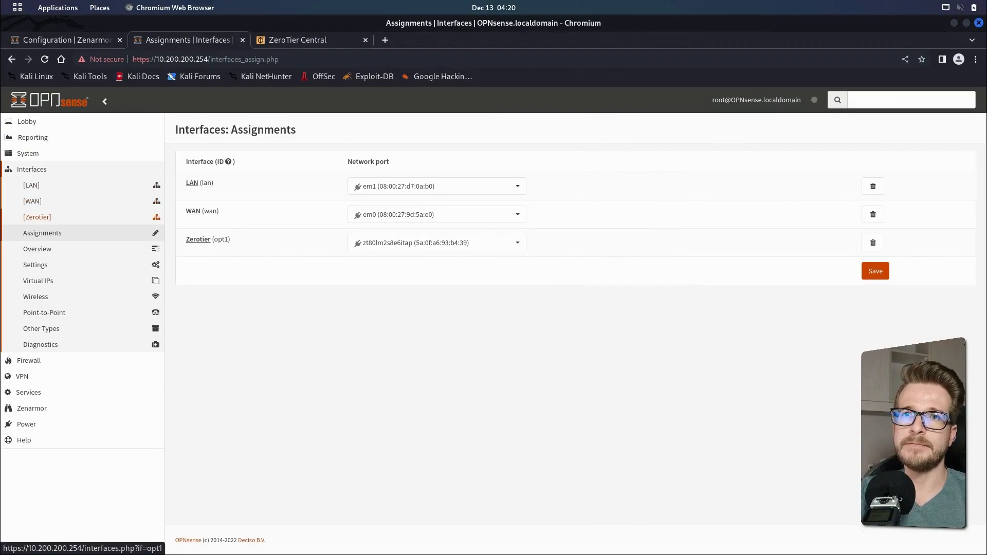
# Open the Zerotier interface settings, enable the interface and prevent its removal
pyautogui.click(34, 218)
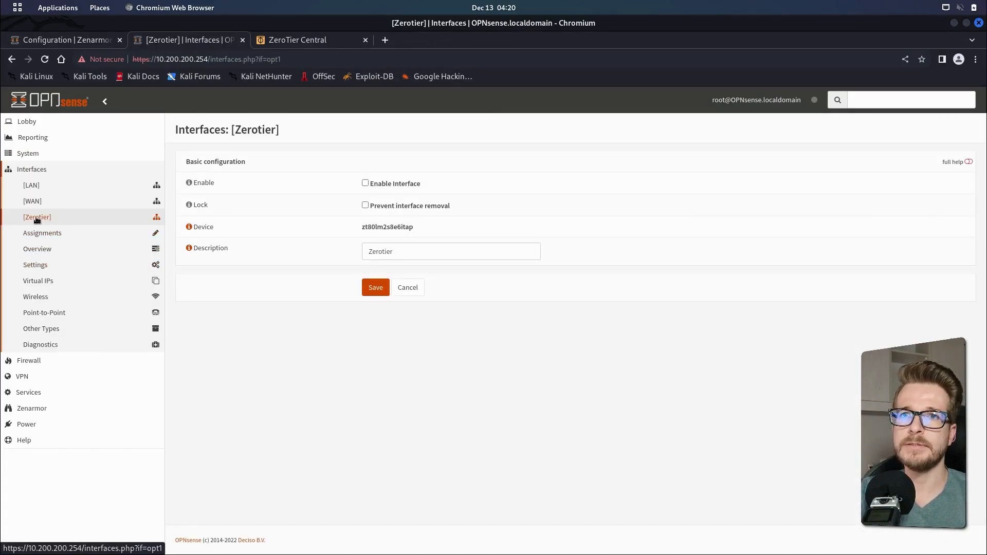
pyautogui.click(365, 183)
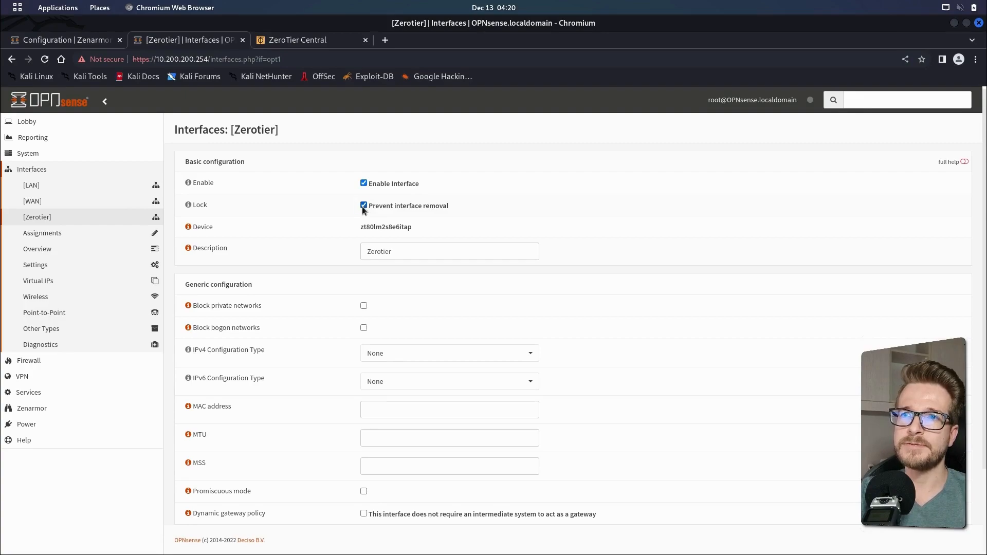
pyautogui.click(364, 205)
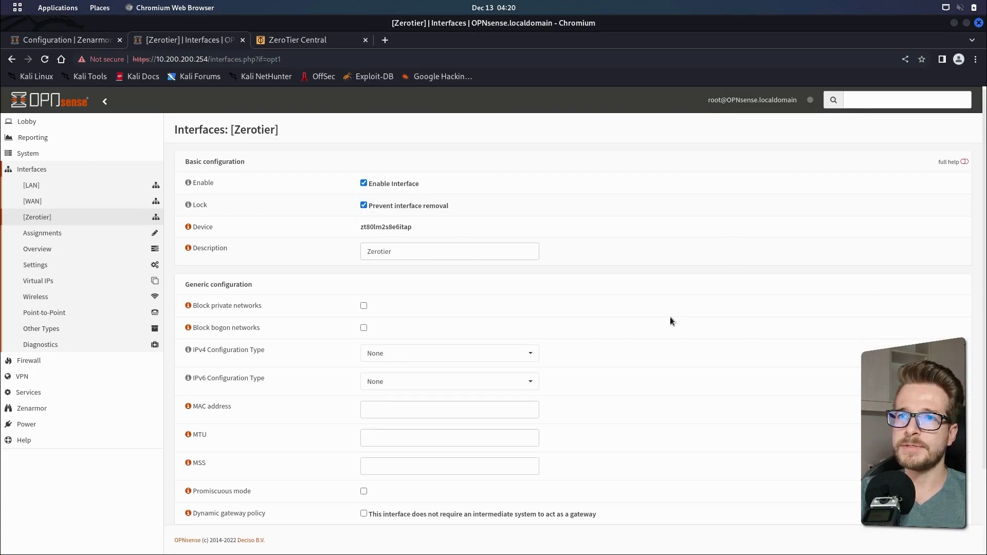
# Set the Zerotier interface's IPv4 configuration type to Static IPv4 and its MTU to 1500
pyautogui.click(422, 359)
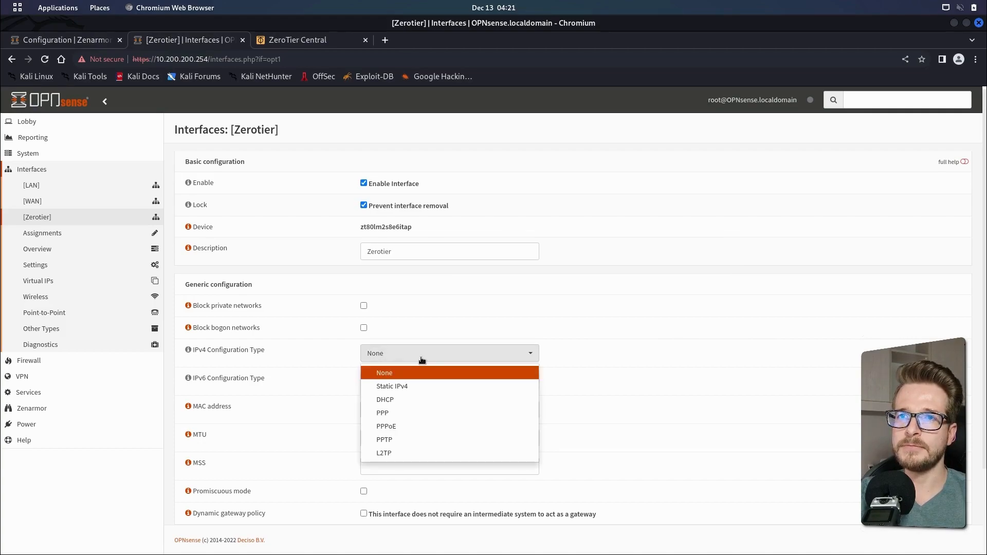
pyautogui.click(399, 387)
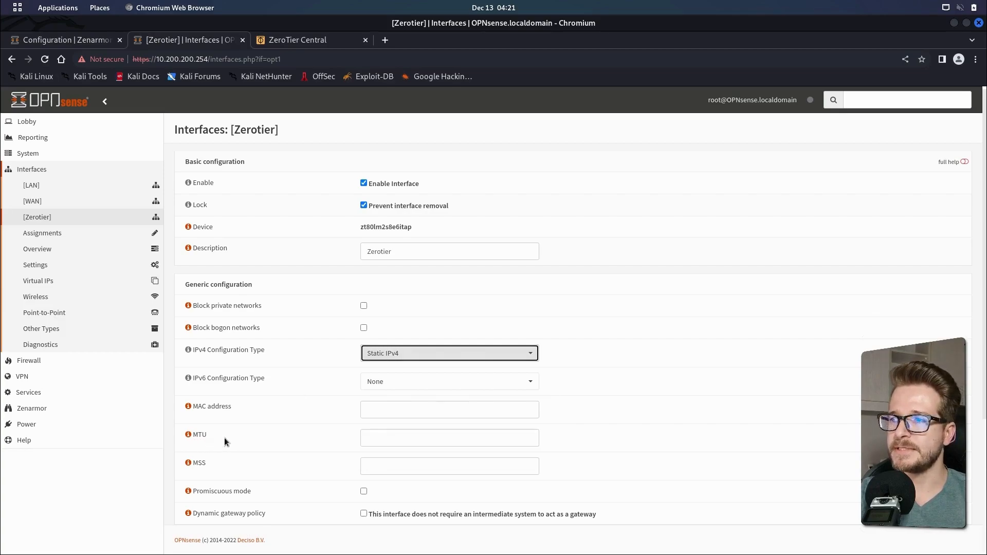
pyautogui.click(381, 439)
pyautogui.write('1500')
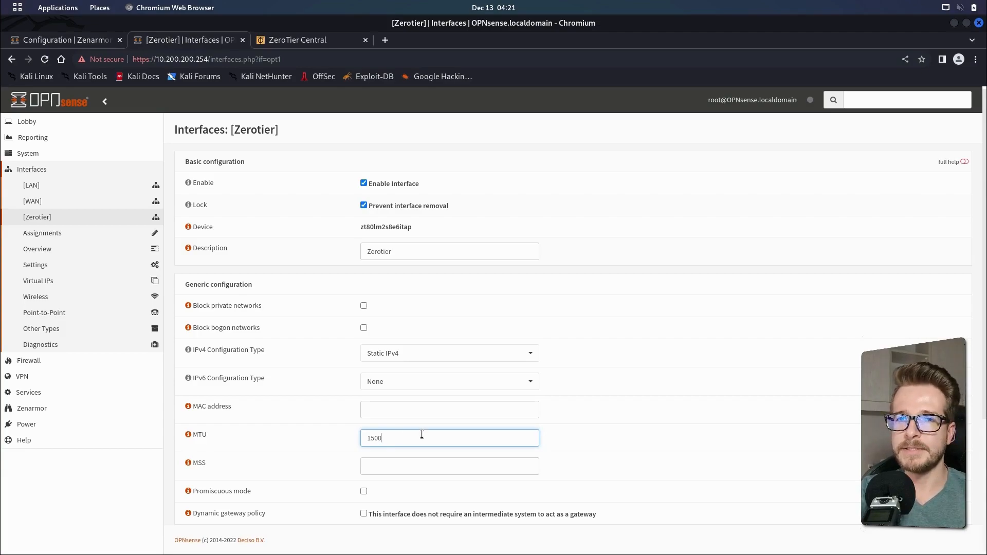
# Copy 10.147.18.254 from ZeroTier Central into the interface's static IPv4 address with a /24 subnet, save and apply the changes
pyautogui.scroll(-4, 981, 426)
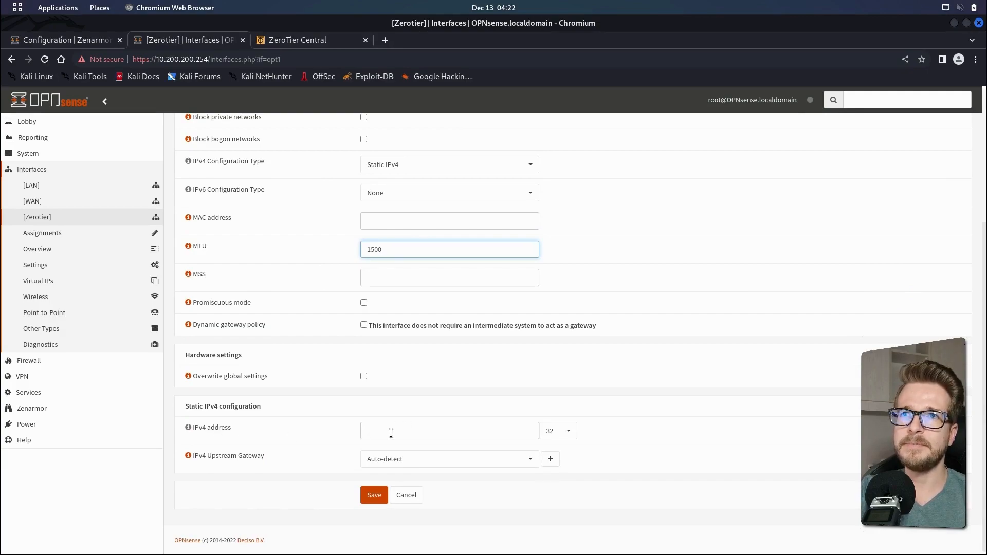
pyautogui.click(284, 42)
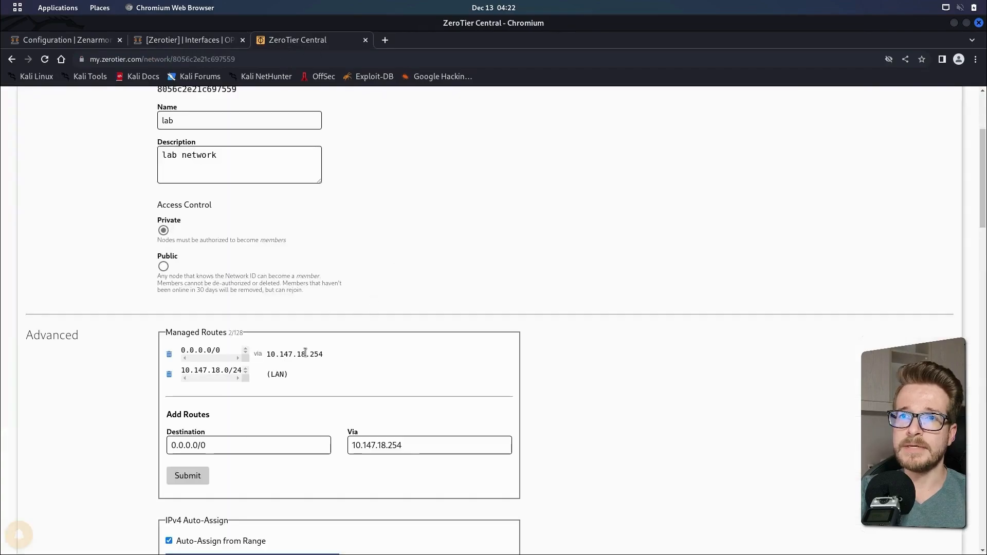
pyautogui.moveTo(267, 353); pyautogui.dragTo(323, 354)
pyautogui.hotkey('ctrl', 'c')
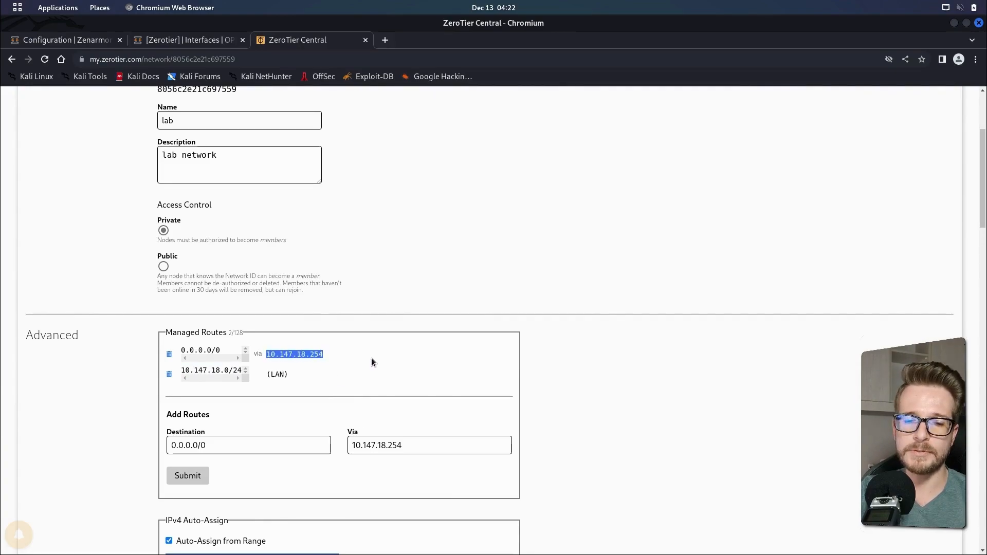
pyautogui.click(194, 43)
pyautogui.click(390, 431)
pyautogui.hotkey('ctrl', 'v')
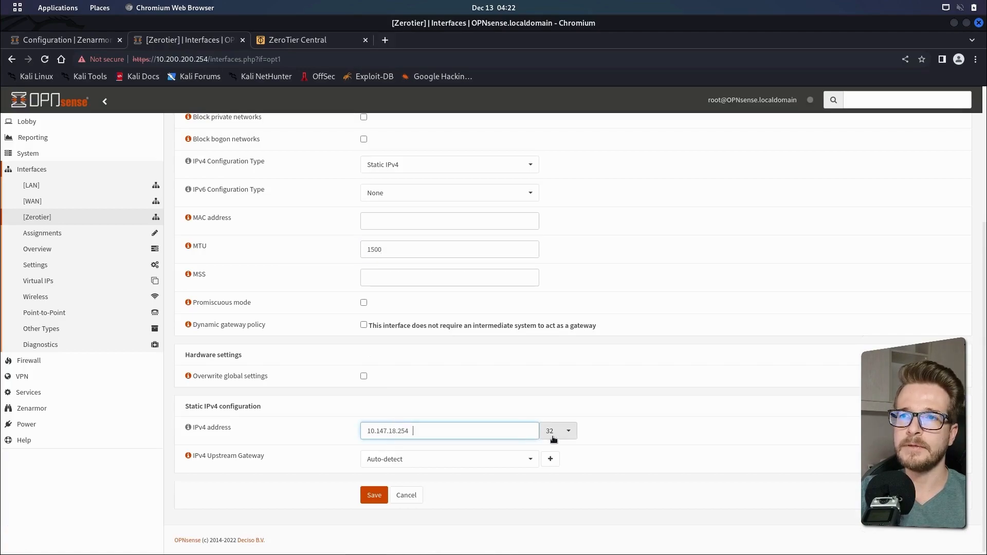
pyautogui.click(569, 433)
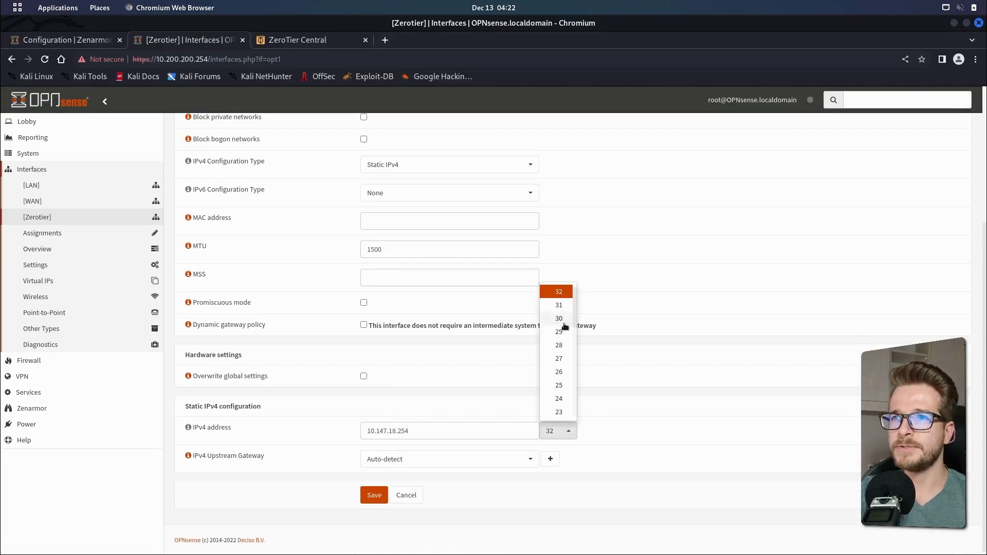
pyautogui.click(564, 399)
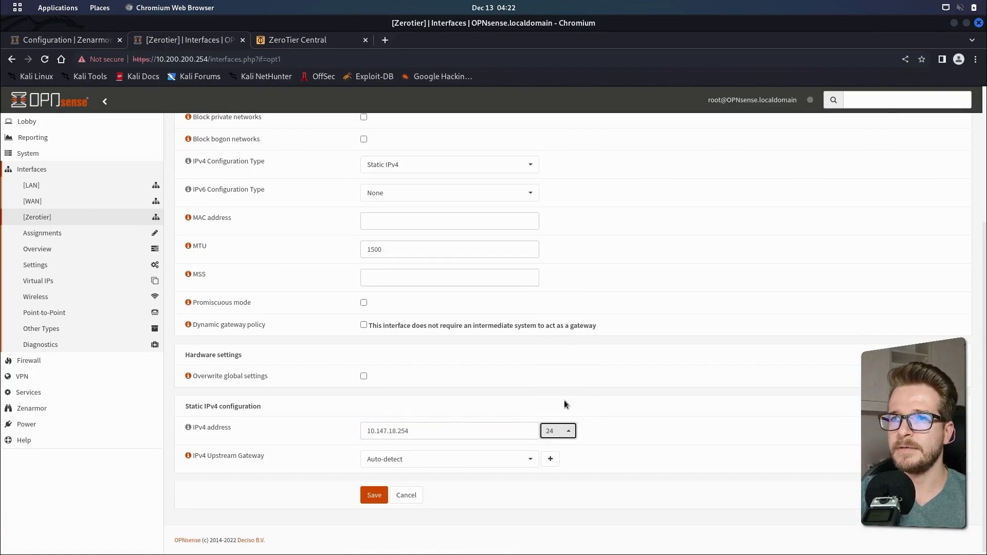
pyautogui.click(373, 495)
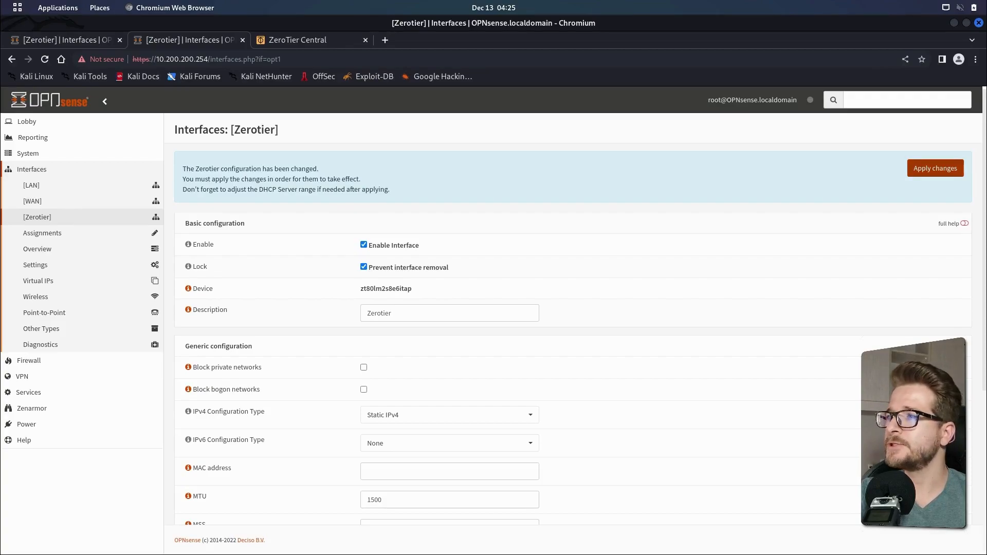
pyautogui.click(929, 172)
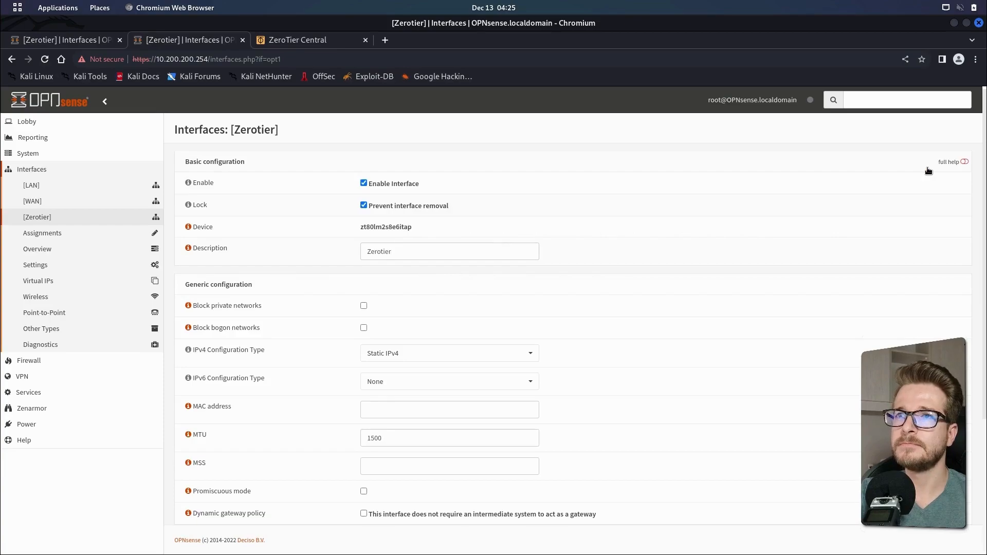
pyautogui.moveTo(985, 223); pyautogui.dragTo(986, 190)
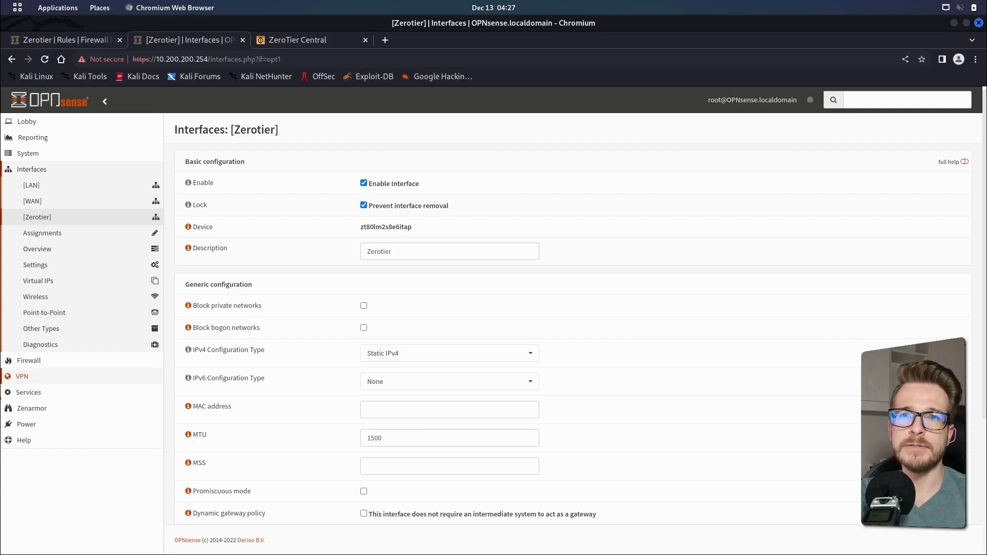
# Add a pass firewall rule on the Zerotier interface described Default ZT to ANY rule, save it and apply the changes
pyautogui.click(36, 364)
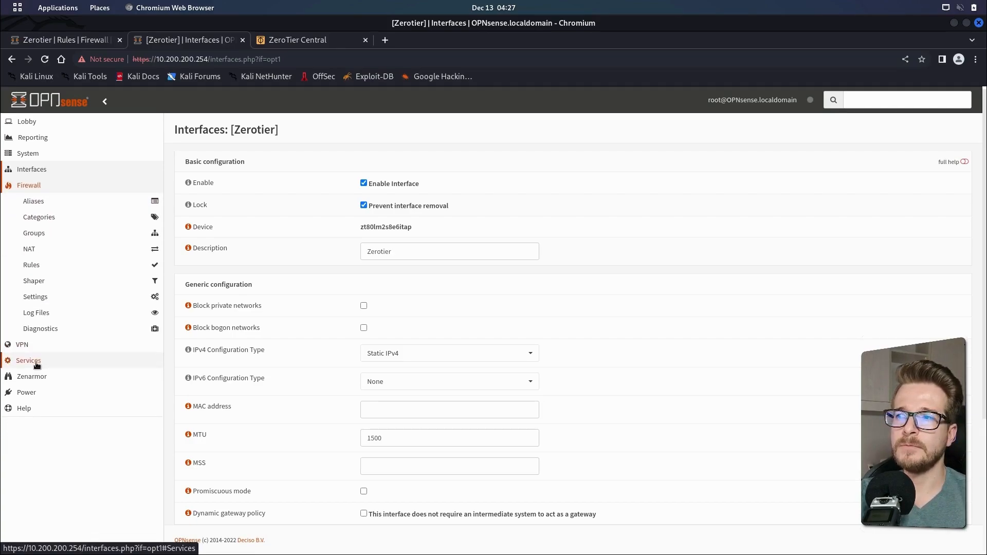
pyautogui.click(47, 270)
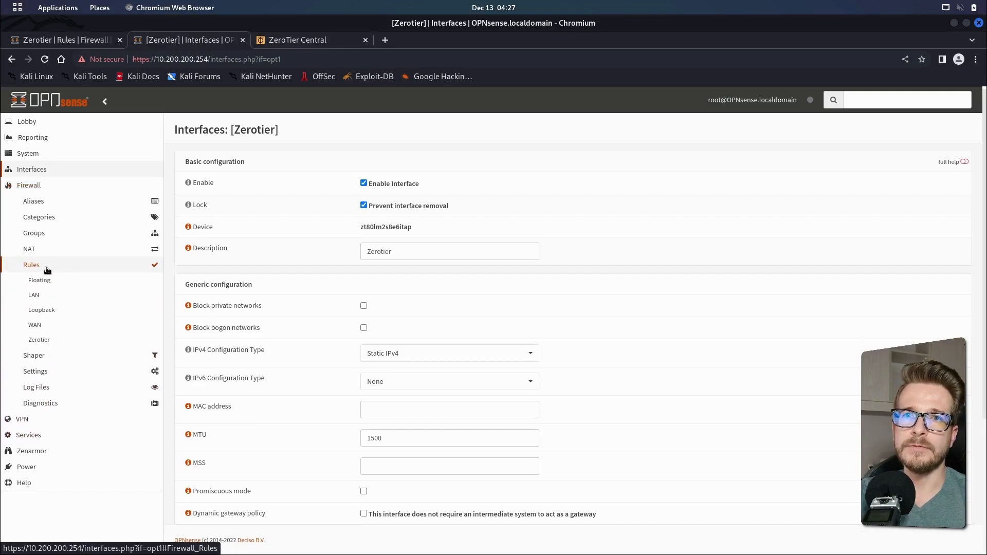
pyautogui.click(49, 345)
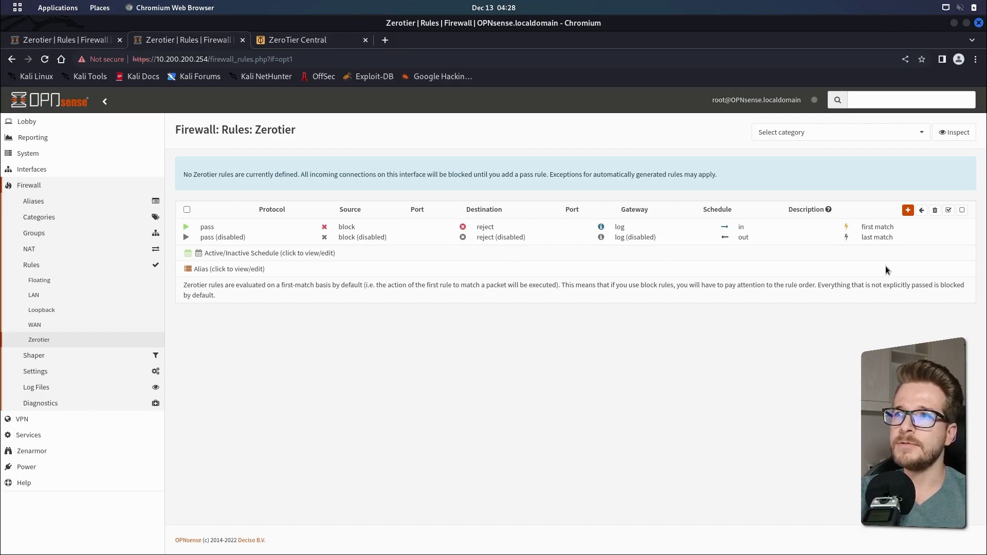
pyautogui.click(909, 211)
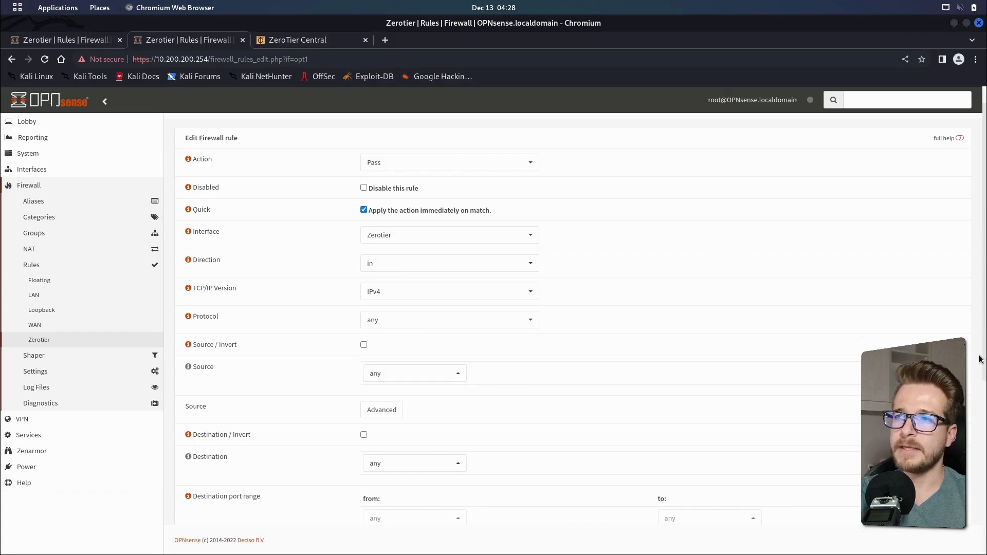
pyautogui.moveTo(984, 355); pyautogui.dragTo(951, 540)
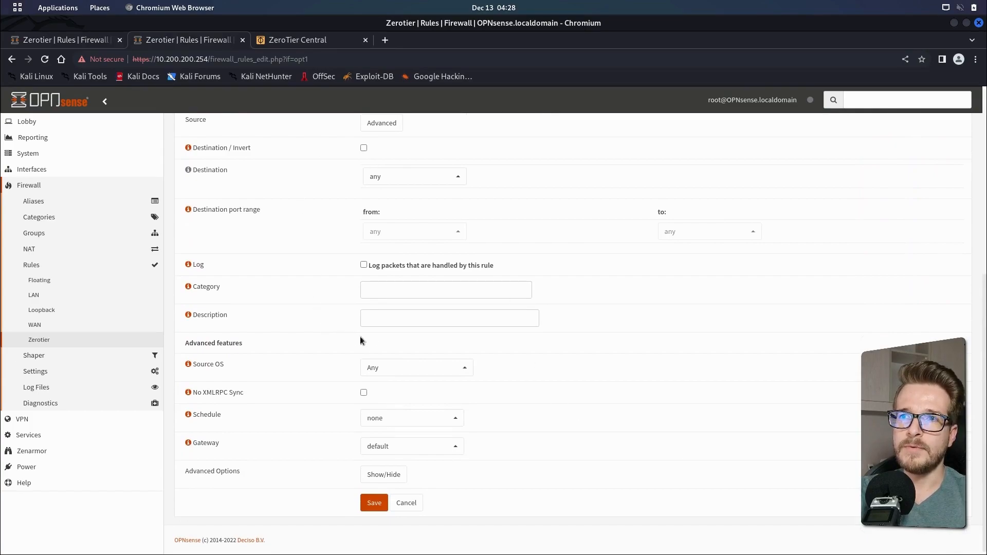
pyautogui.click(379, 319)
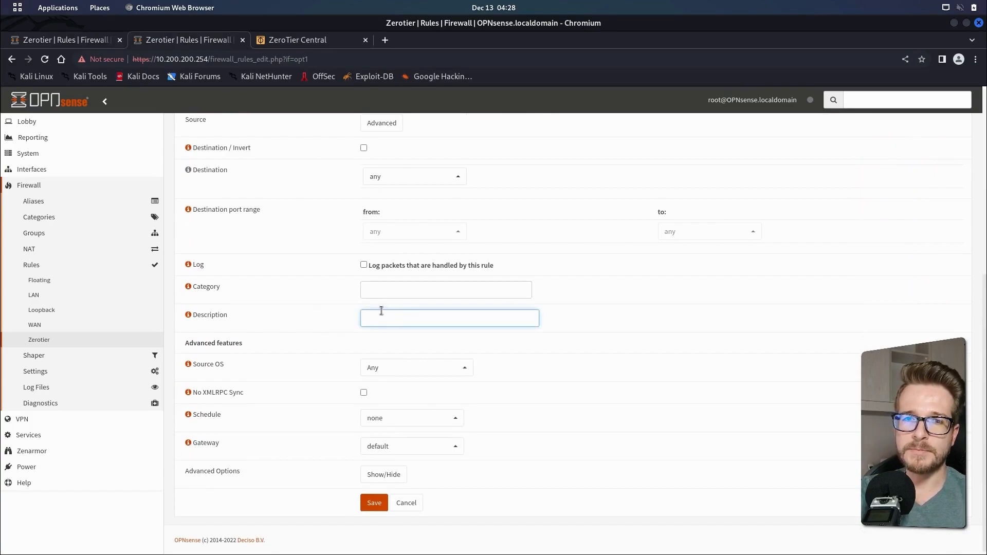
pyautogui.write('D')
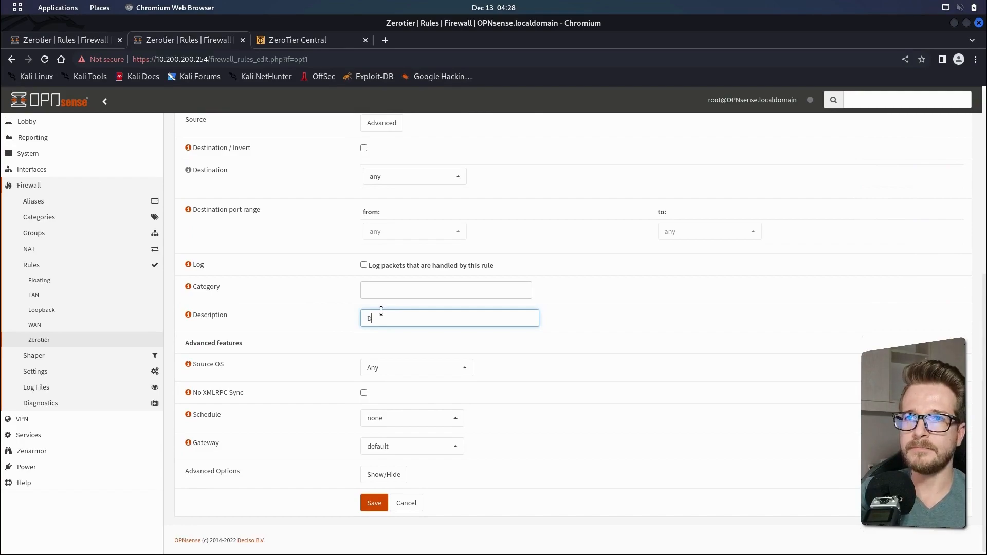
pyautogui.write('efault')
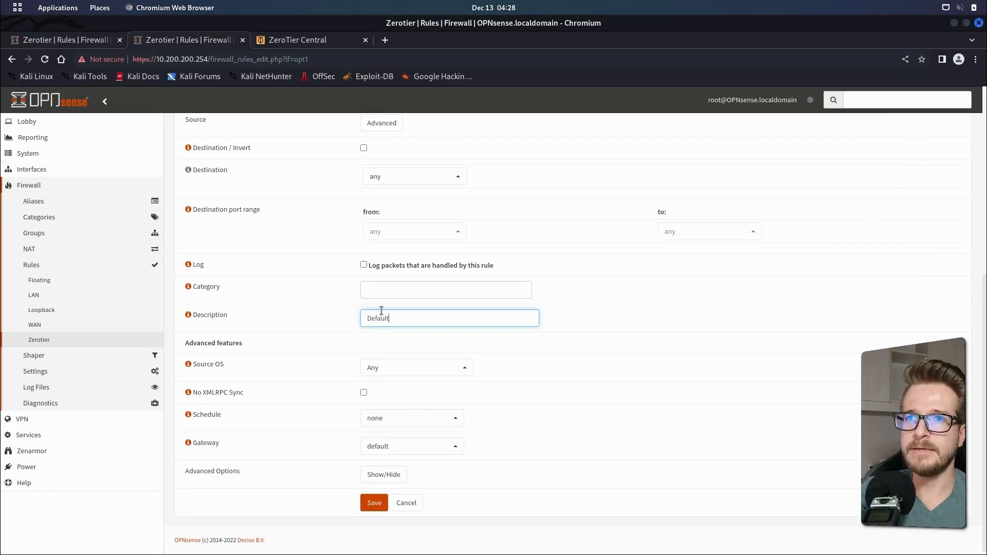
pyautogui.write(' ZT to')
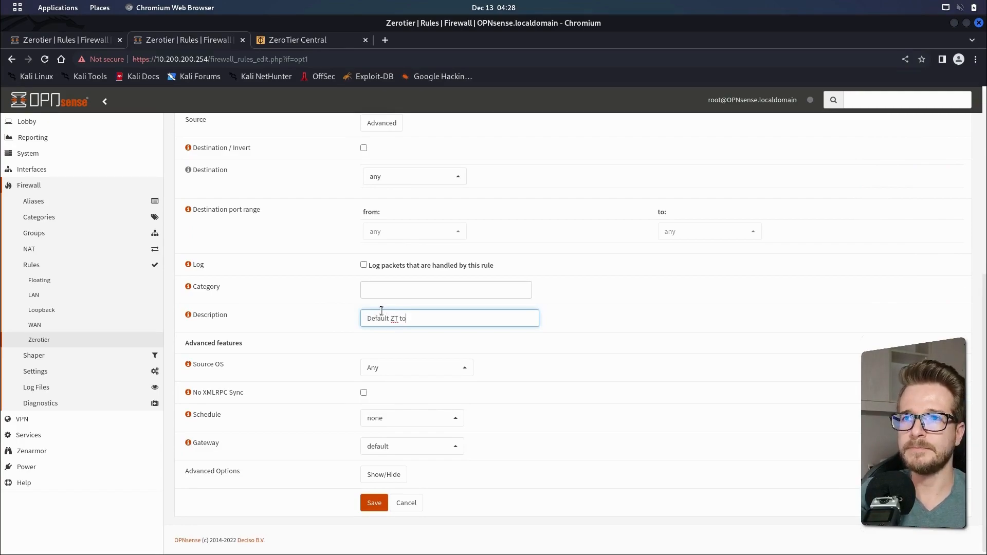
pyautogui.write(' ANY rule')
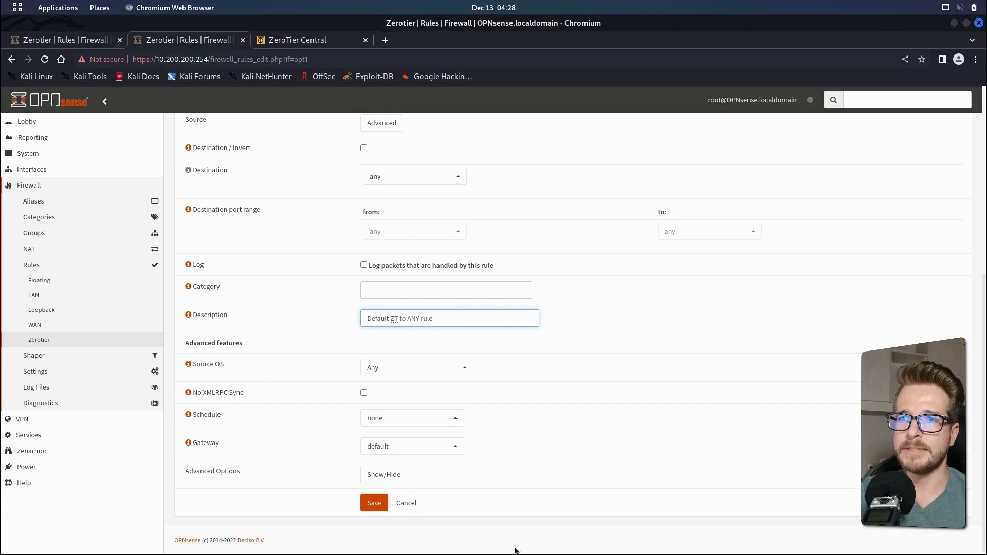
pyautogui.click(375, 503)
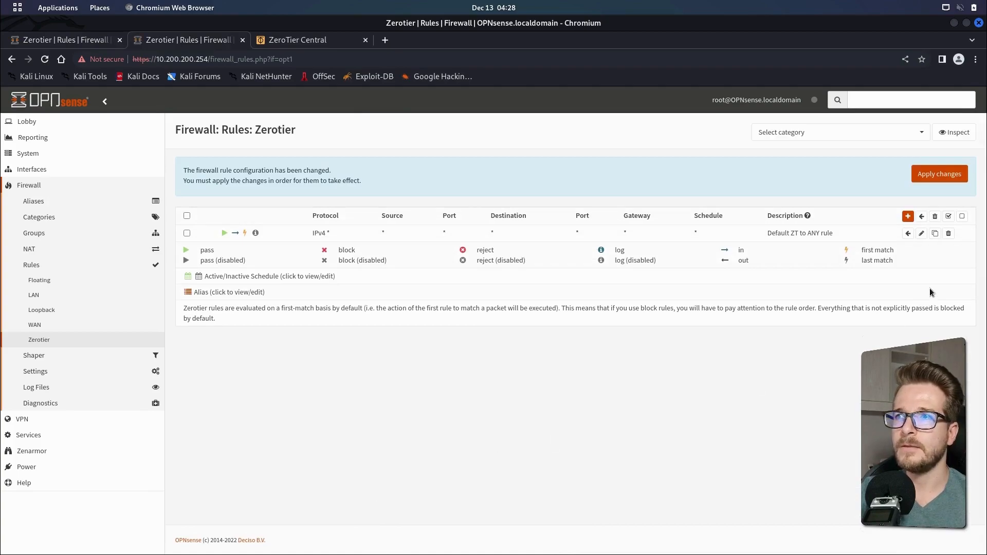
pyautogui.click(943, 178)
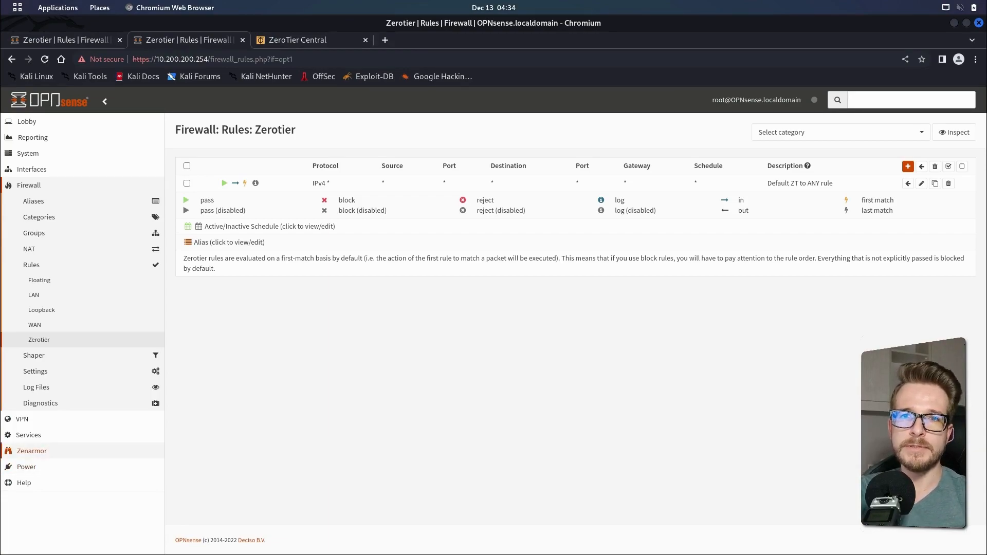
# Add the ZEROTIER interface to Zenarmor's protected interfaces, save the configuration and refresh the page
pyautogui.click(43, 456)
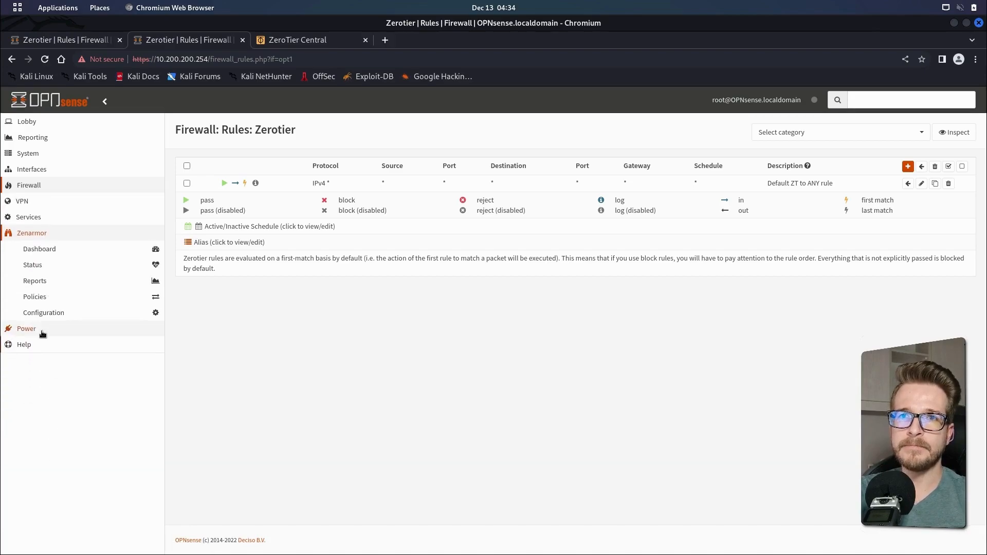
pyautogui.click(39, 313)
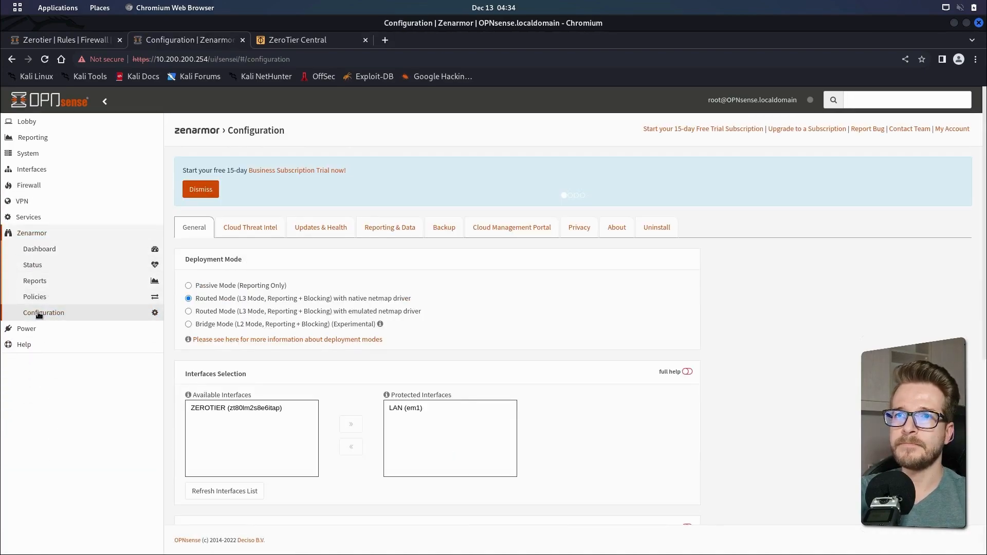
pyautogui.click(208, 411)
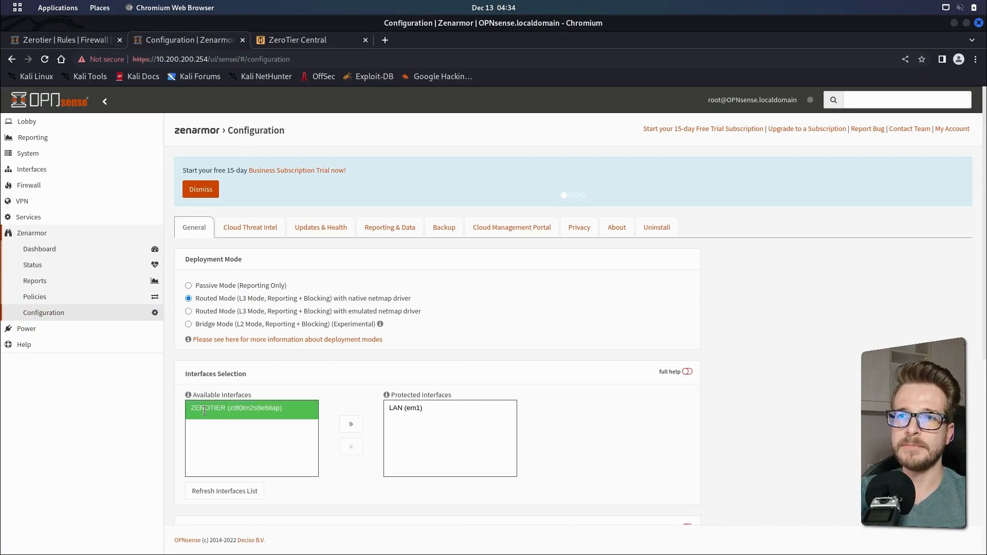
pyautogui.click(352, 425)
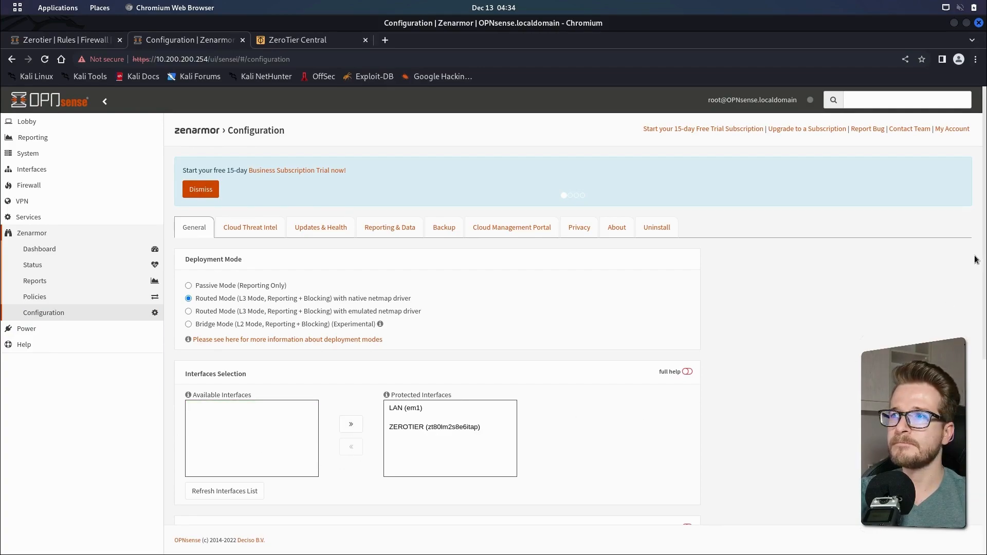
pyautogui.scroll(-2, 982, 272)
pyautogui.scroll(-5, 982, 272)
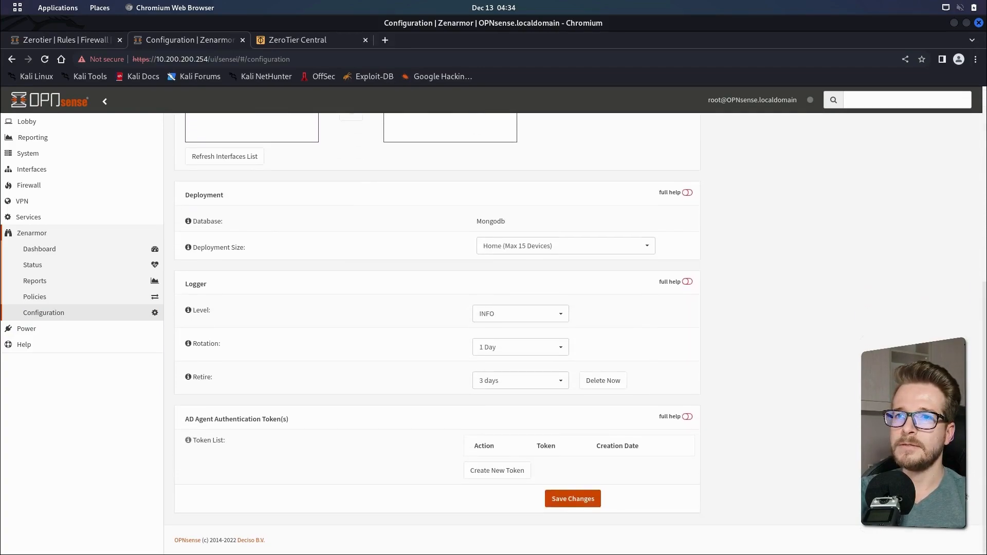
pyautogui.click(576, 502)
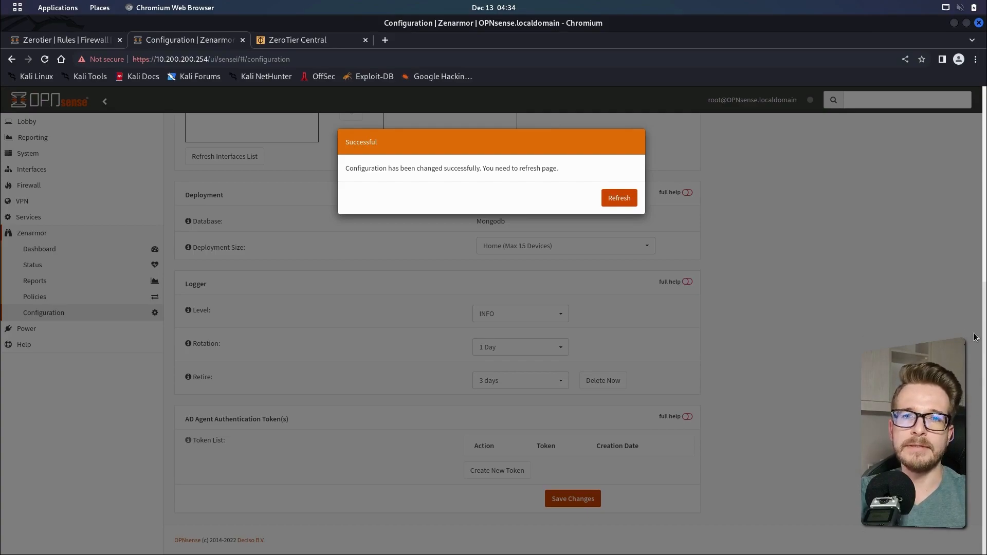
pyautogui.click(620, 200)
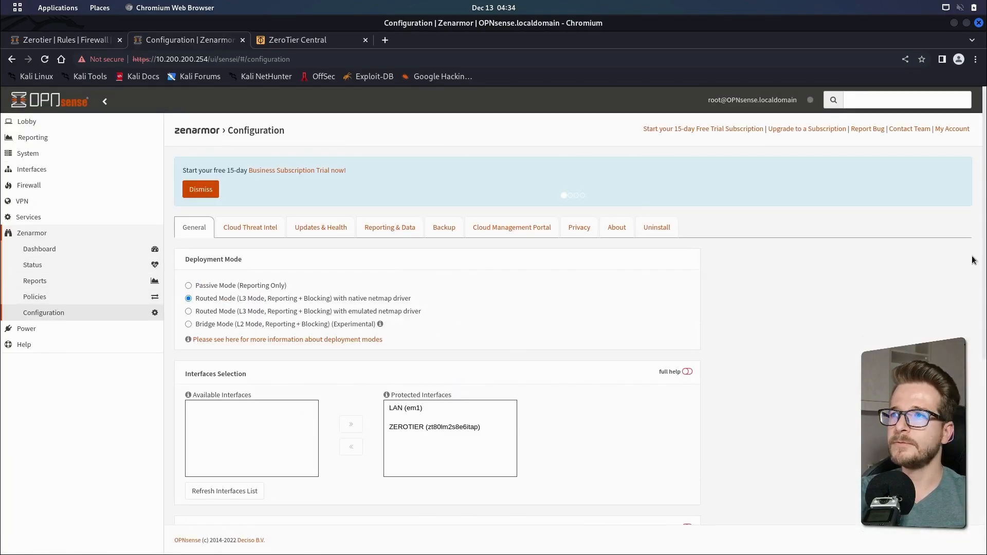
pyautogui.scroll(-2, 982, 363)
pyautogui.scroll(-1, 981, 363)
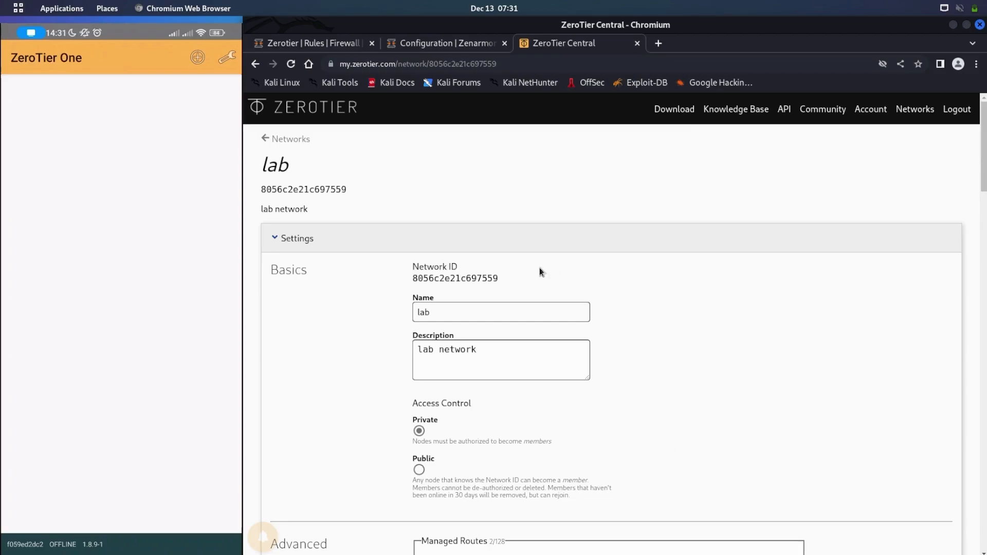
# Copy the lab network ID 8056c2e21c697559 and authorize the phone's member f059ed2dc2 in ZeroTier Central
pyautogui.moveTo(418, 278); pyautogui.dragTo(499, 287)
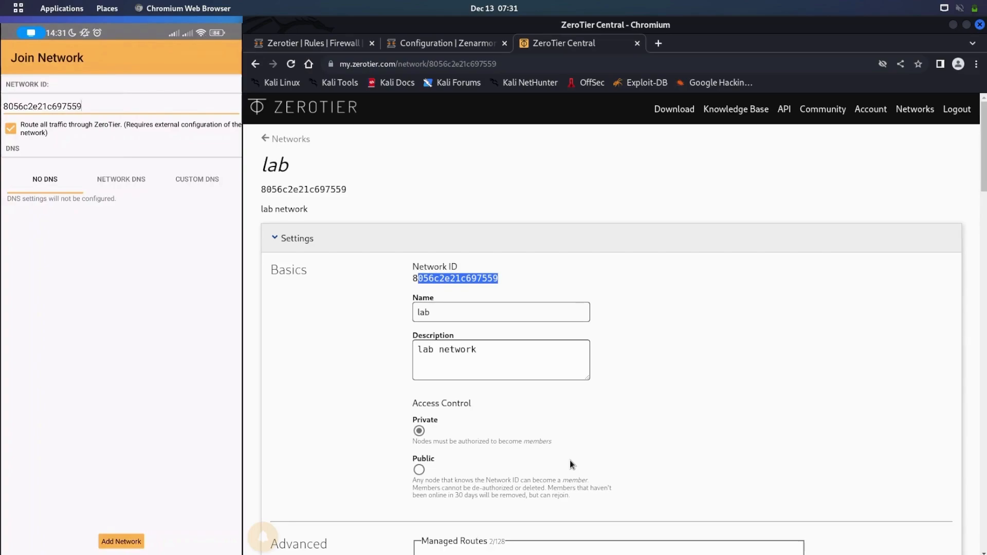
pyautogui.click(799, 374)
pyautogui.scroll(-5, 797, 391)
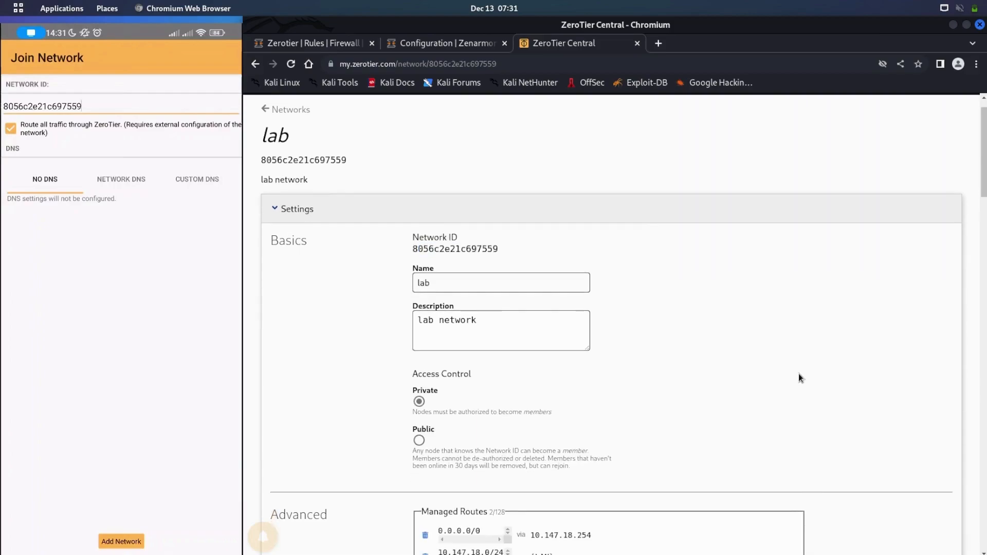
pyautogui.scroll(-3, 796, 415)
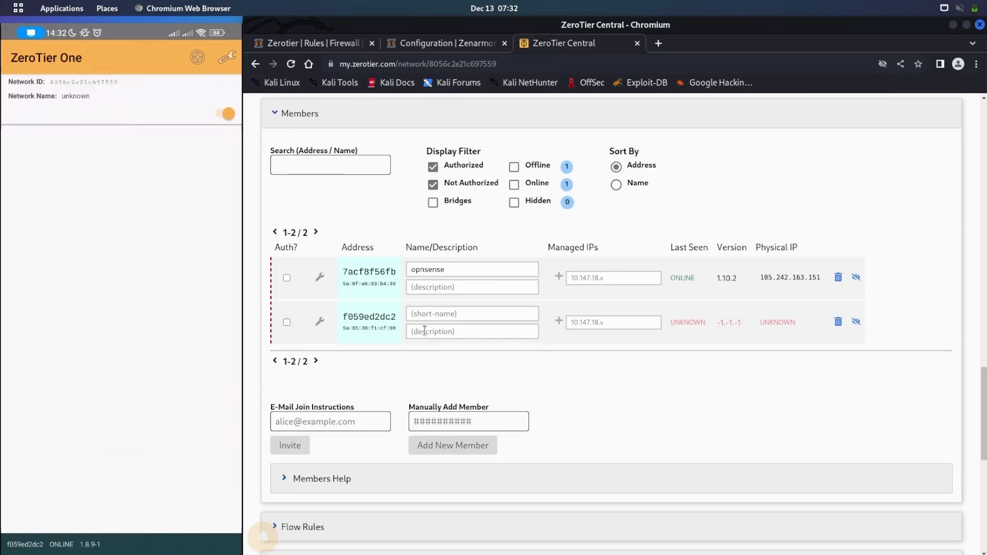
pyautogui.click(460, 317)
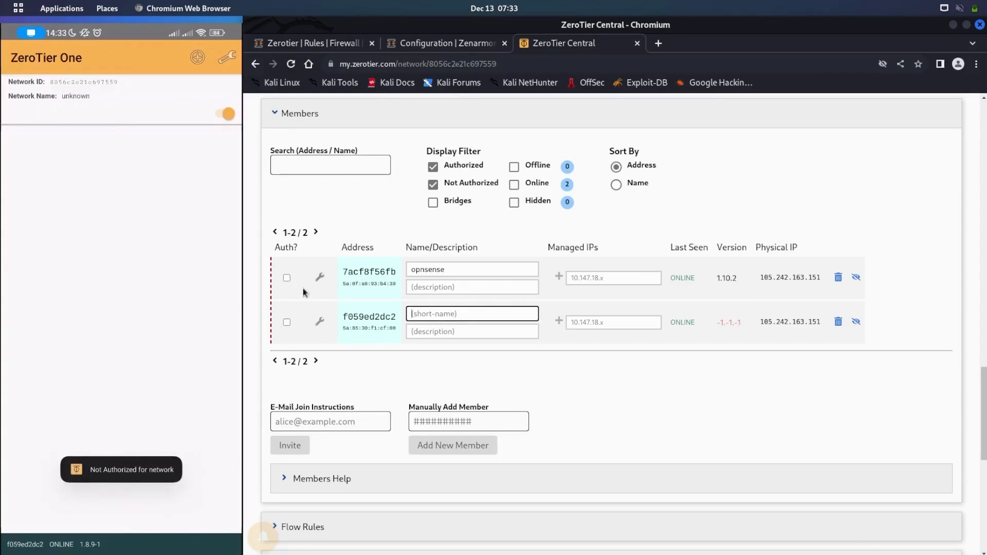
pyautogui.click(287, 323)
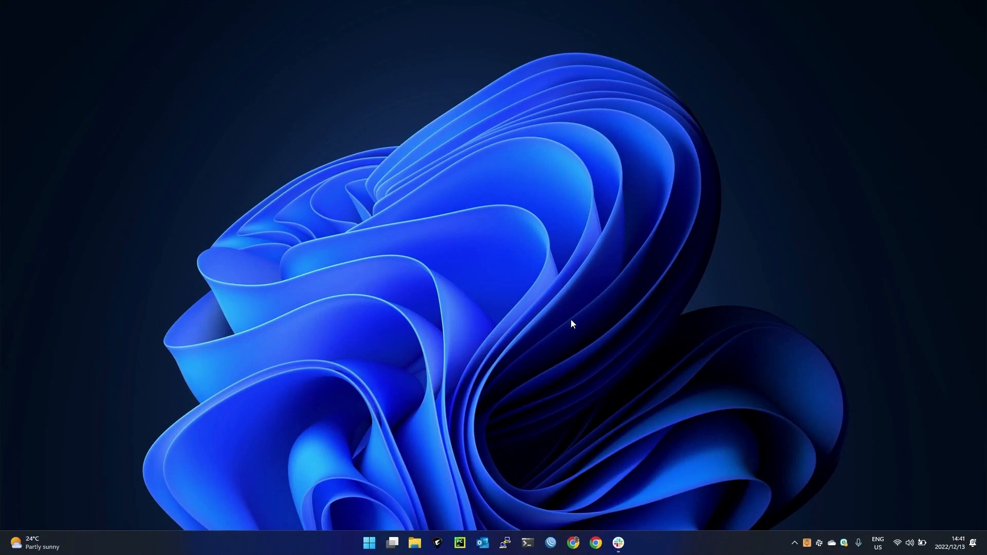
# Switch to the Windows laptop, open ZeroTier's Join New Network dialog and paste the network ID
pyautogui.click(808, 546)
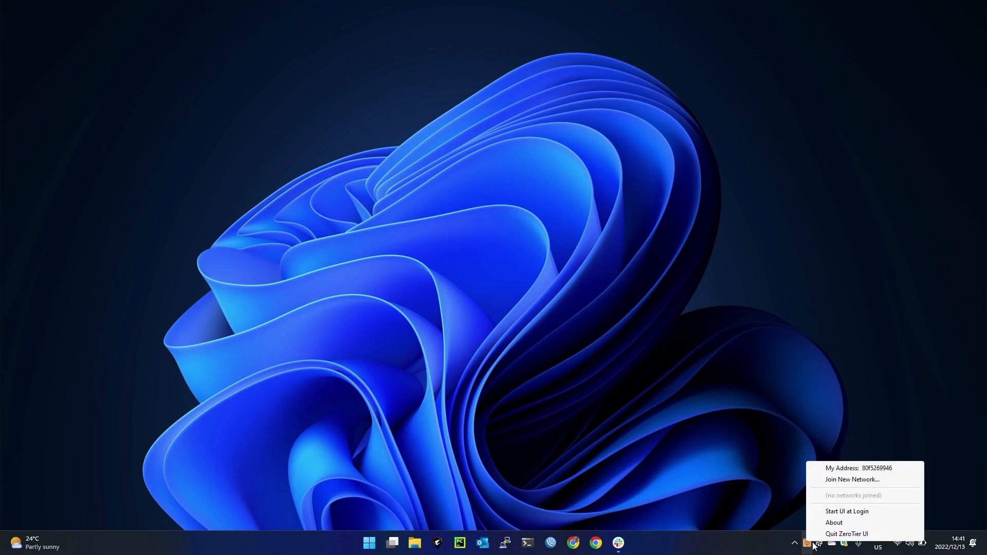
pyautogui.click(853, 480)
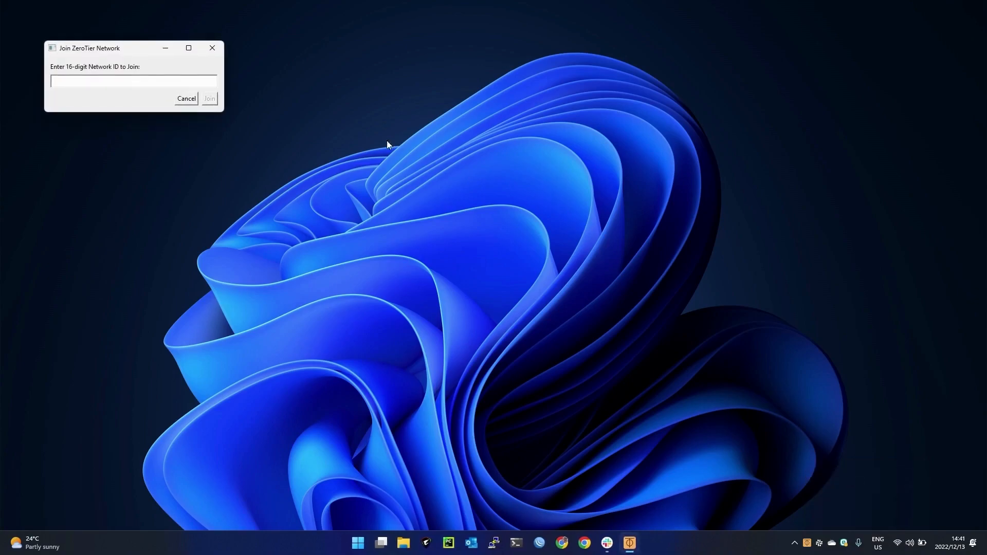
pyautogui.moveTo(113, 50); pyautogui.dragTo(475, 234)
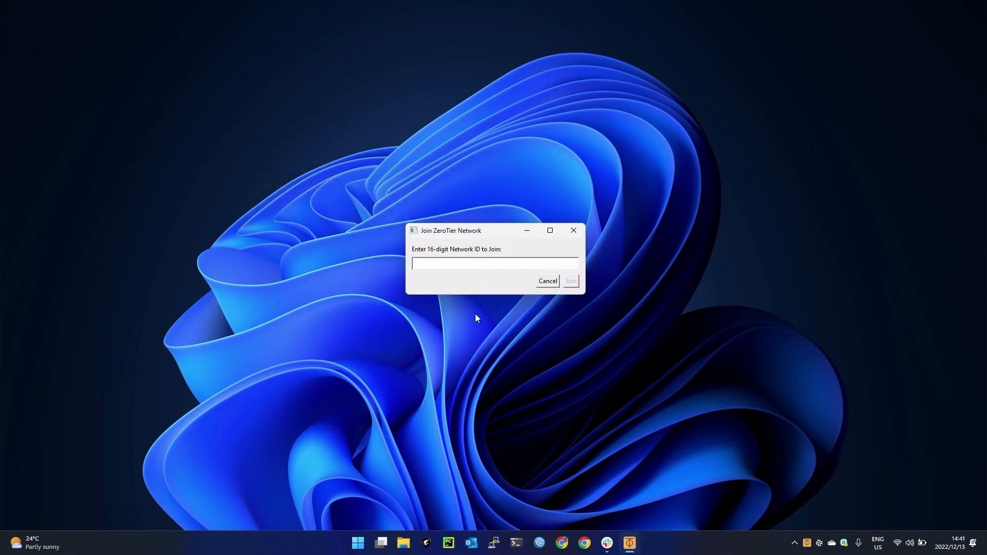
pyautogui.rightClick(425, 264)
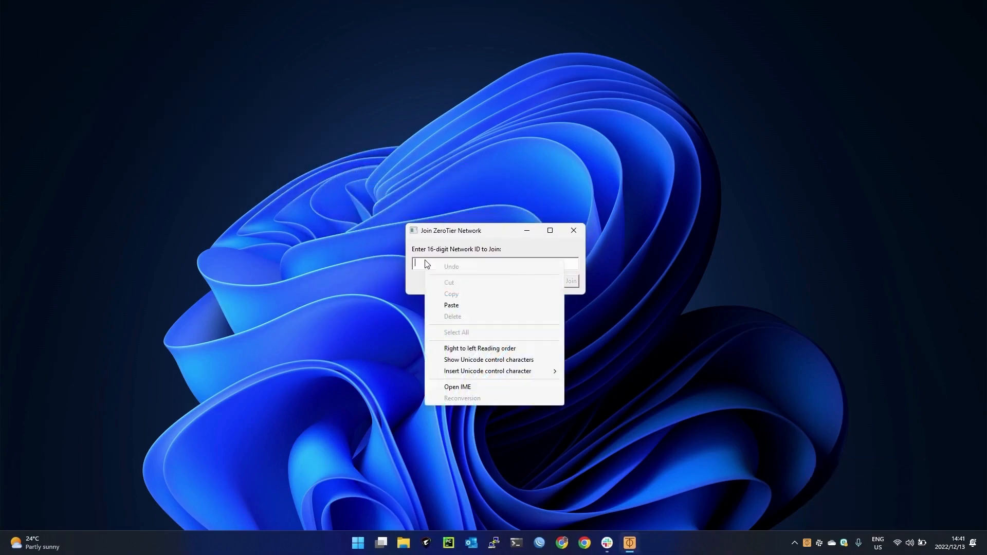
pyautogui.click(459, 306)
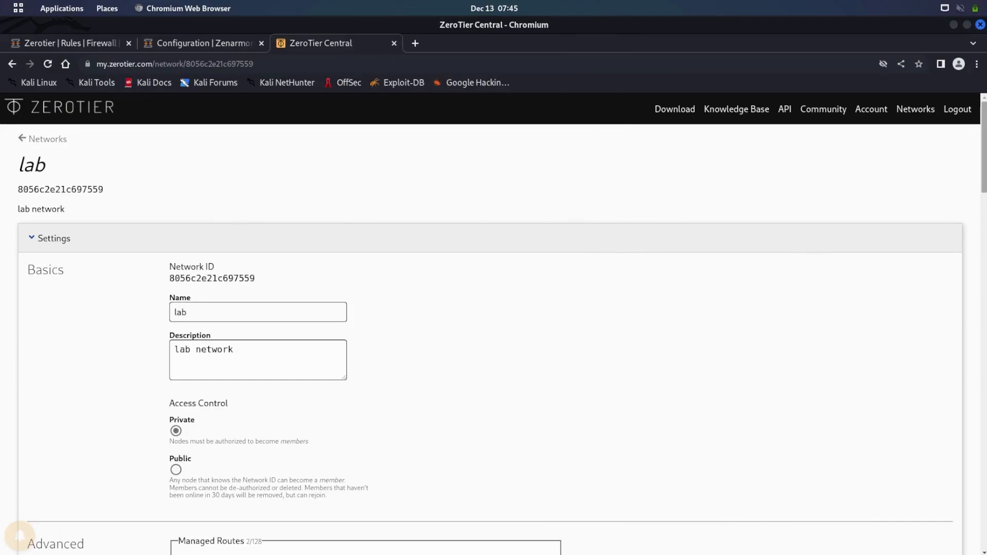
# Authorize the laptop's member 80f5269946 in ZeroTier Central and name it laptop
pyautogui.scroll(-15, 964, 400)
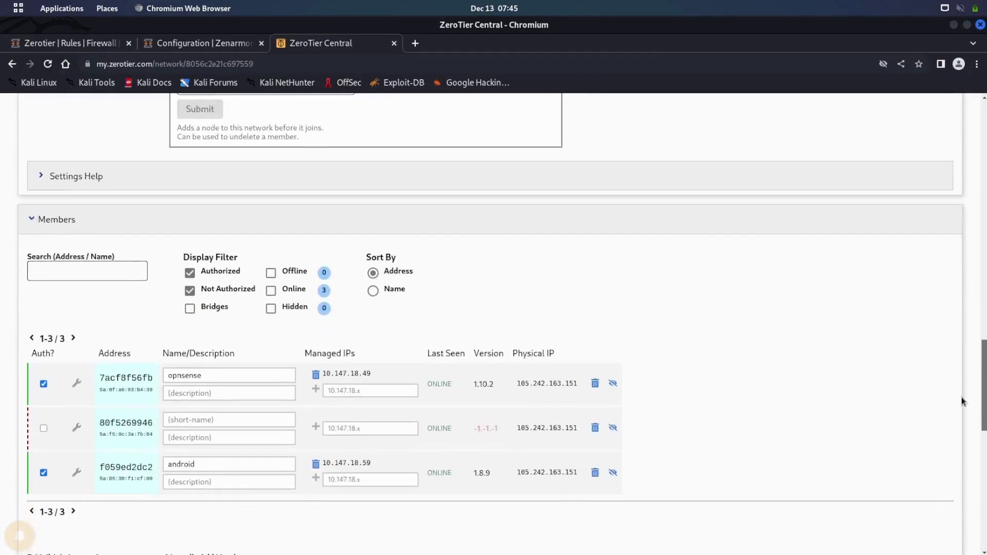
pyautogui.scroll(-3, 963, 401)
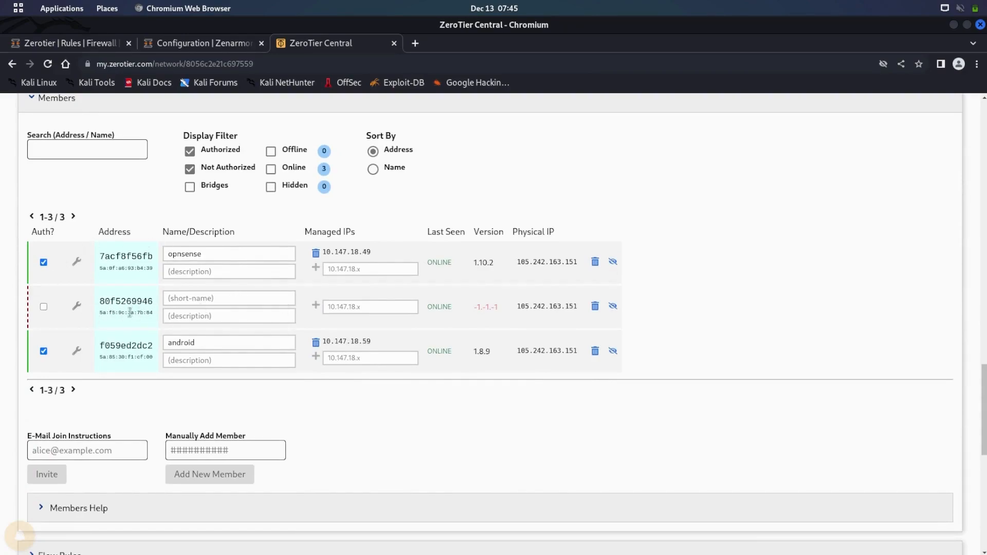
pyautogui.click(44, 308)
pyautogui.click(258, 302)
pyautogui.write('laptop')
pyautogui.click(746, 282)
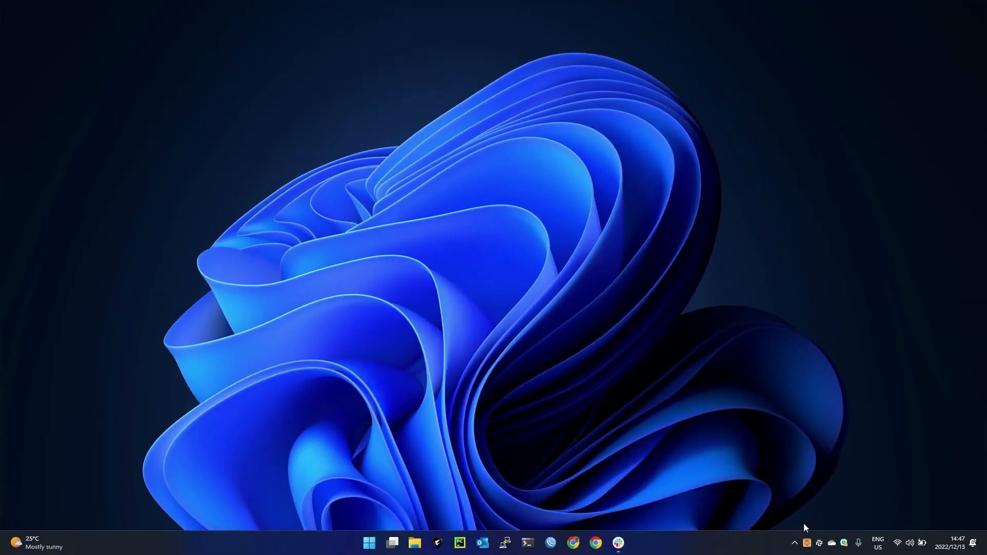
# Enable Allow Default Router Override for the lab network in the laptop's ZeroTier tray menu
pyautogui.click(808, 544)
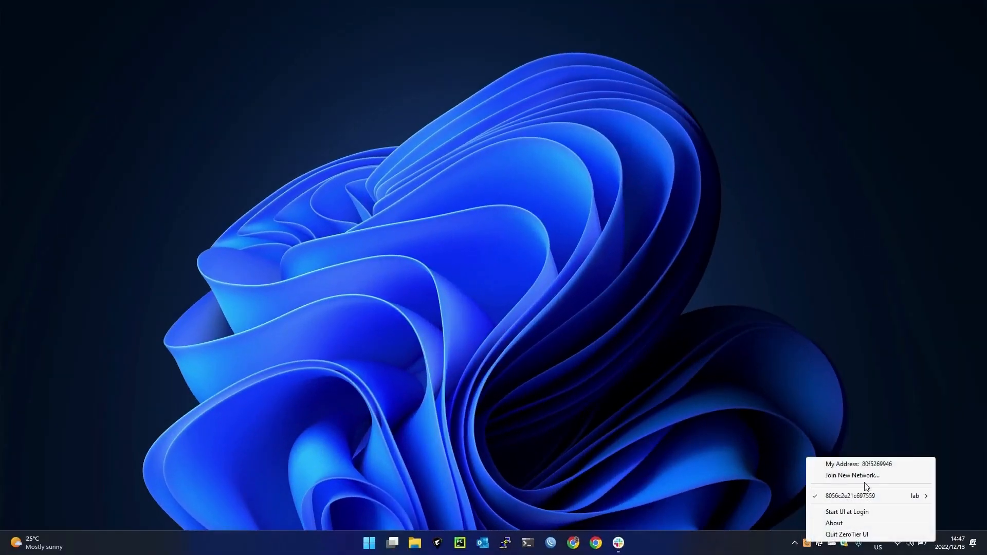
pyautogui.moveTo(916, 502)
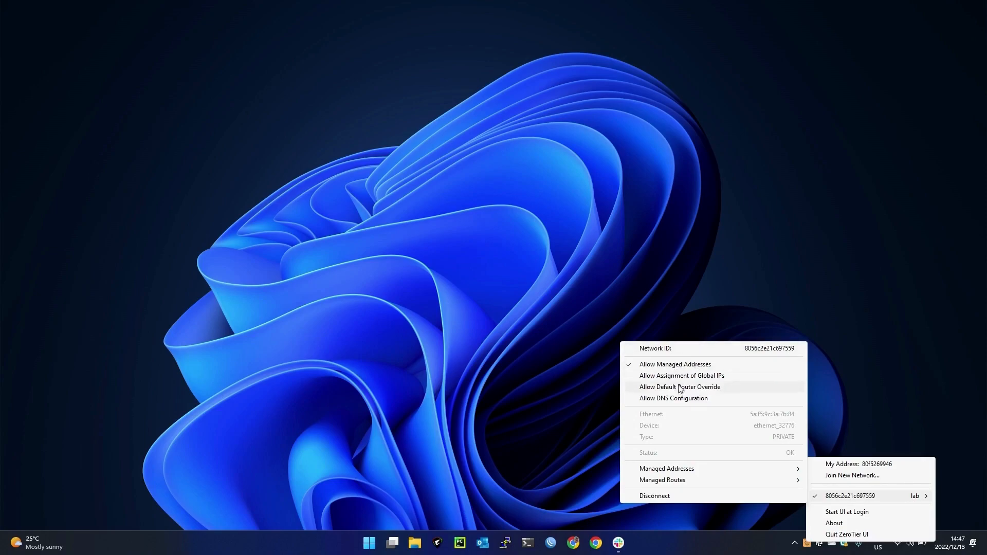
pyautogui.click(653, 389)
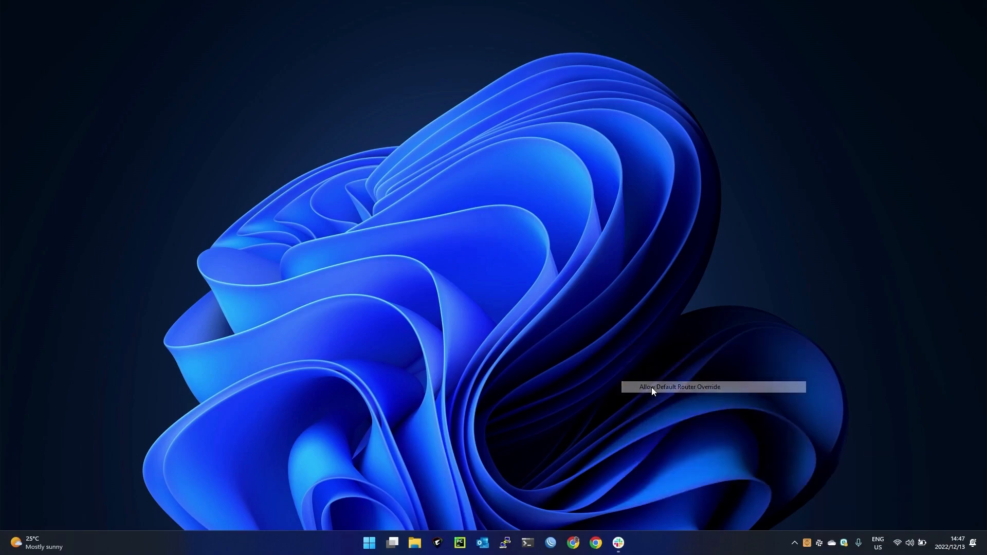
pyautogui.click(807, 542)
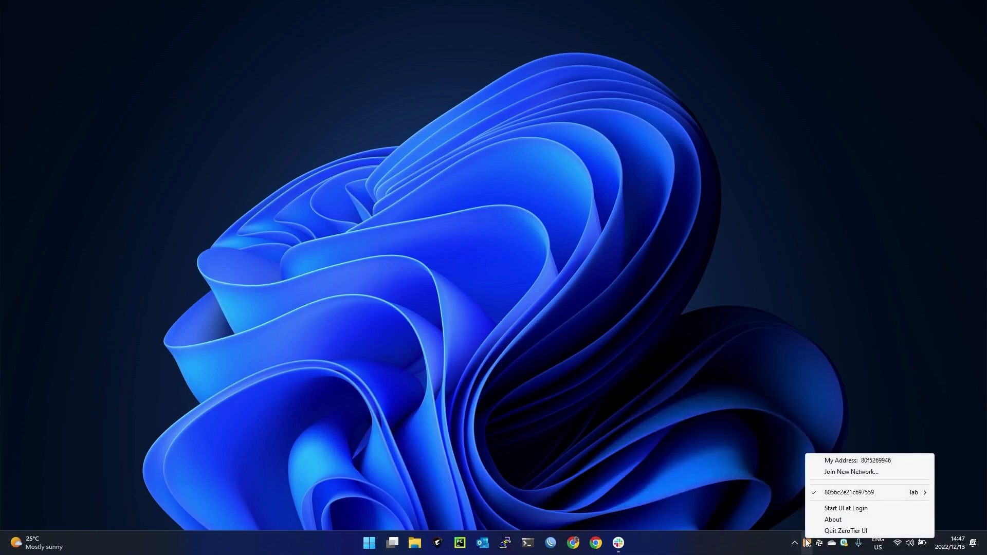
pyautogui.moveTo(848, 492)
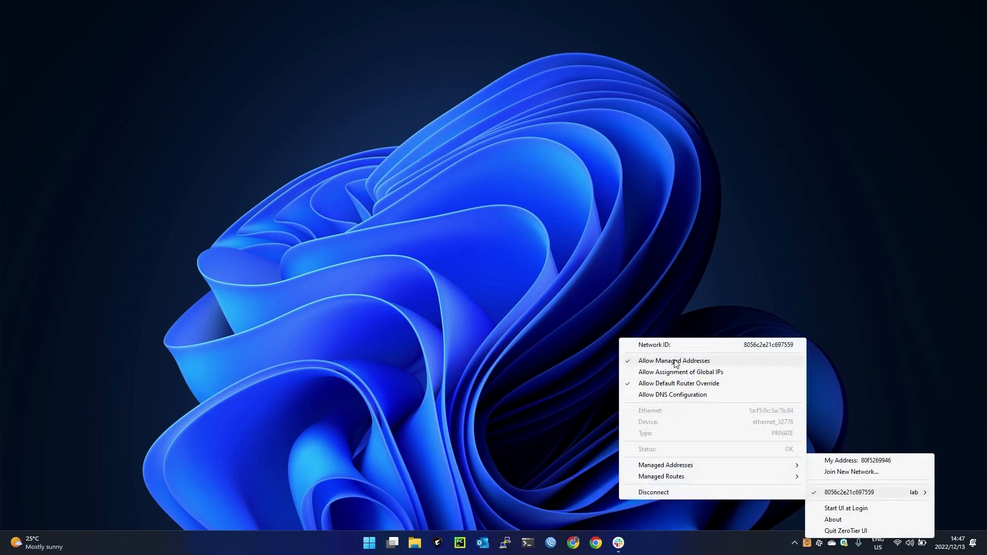